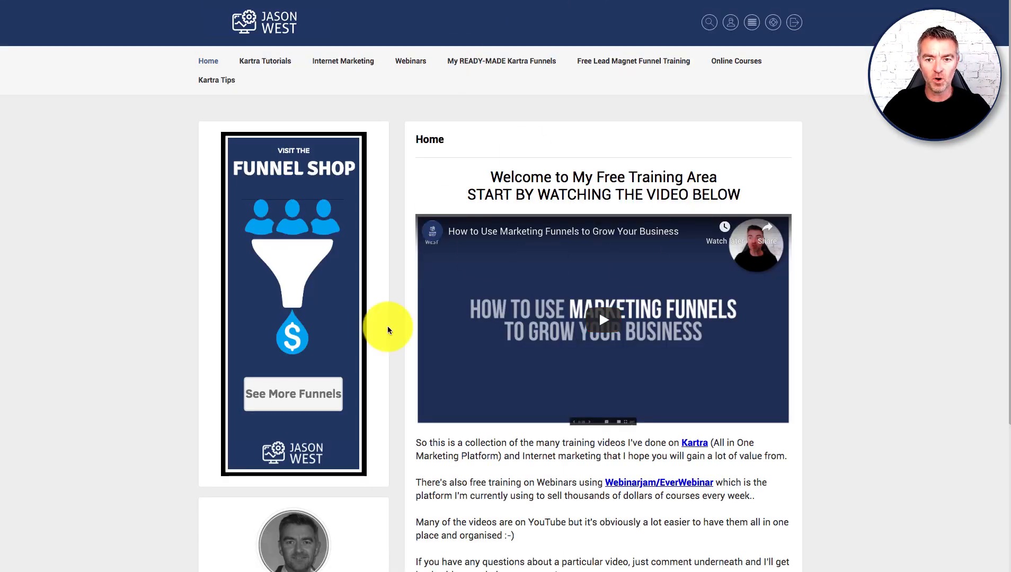
Step: Browse the Kartra tutorials, opening the Sign Up Process and then the Calendars tutorial pages
mouse_move(255, 61)
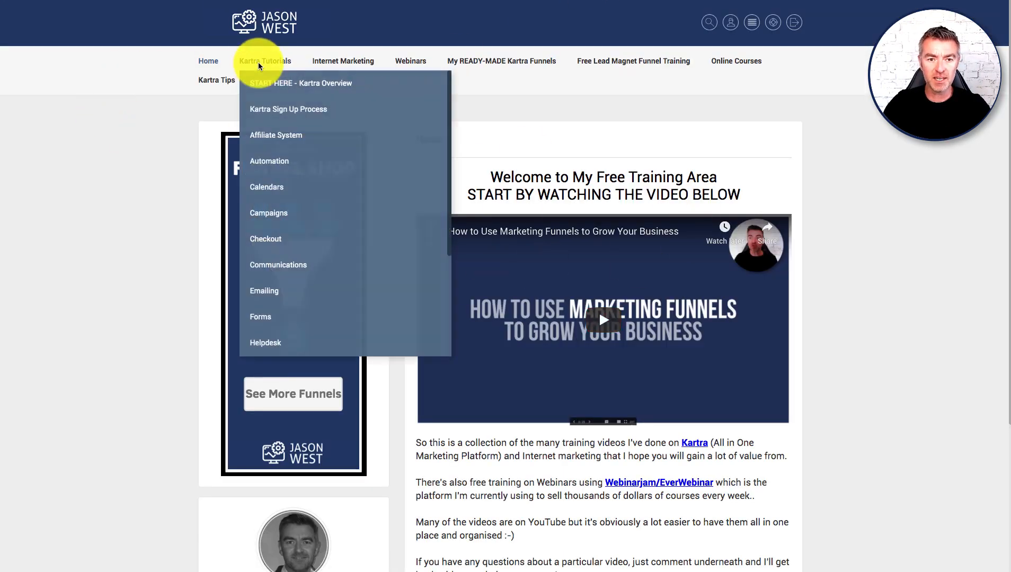
left_click(261, 112)
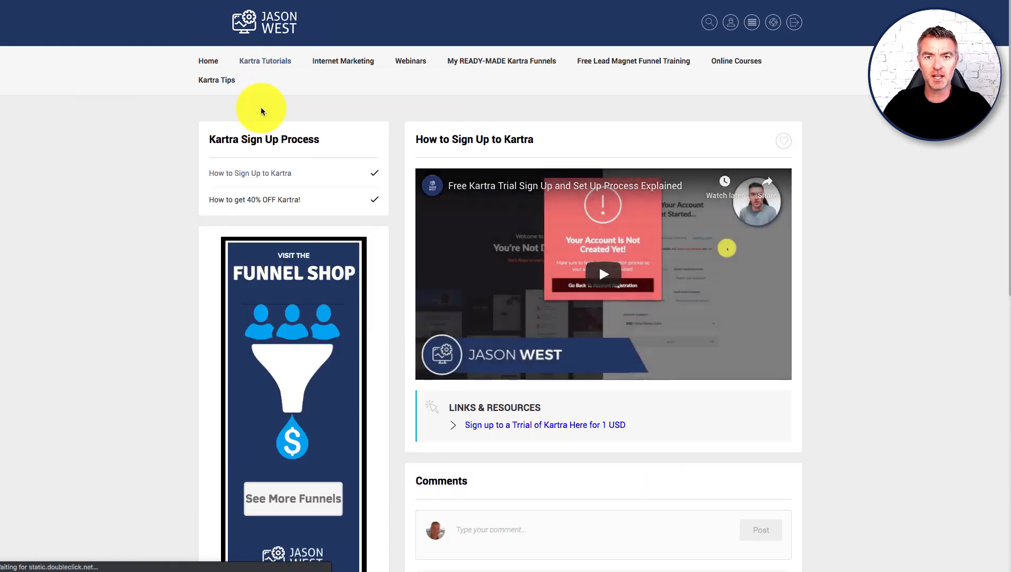
left_click(265, 61)
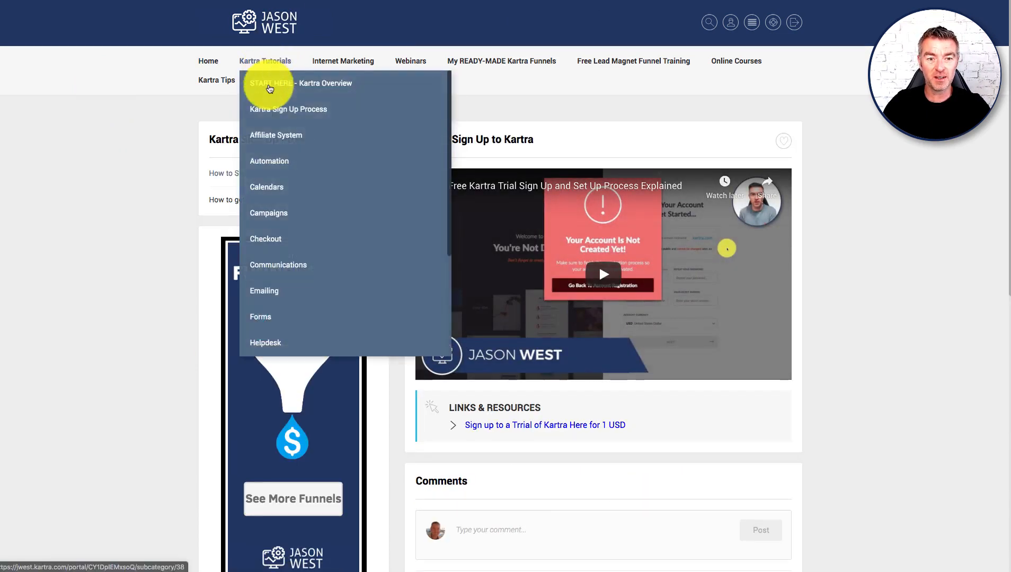
left_click(272, 186)
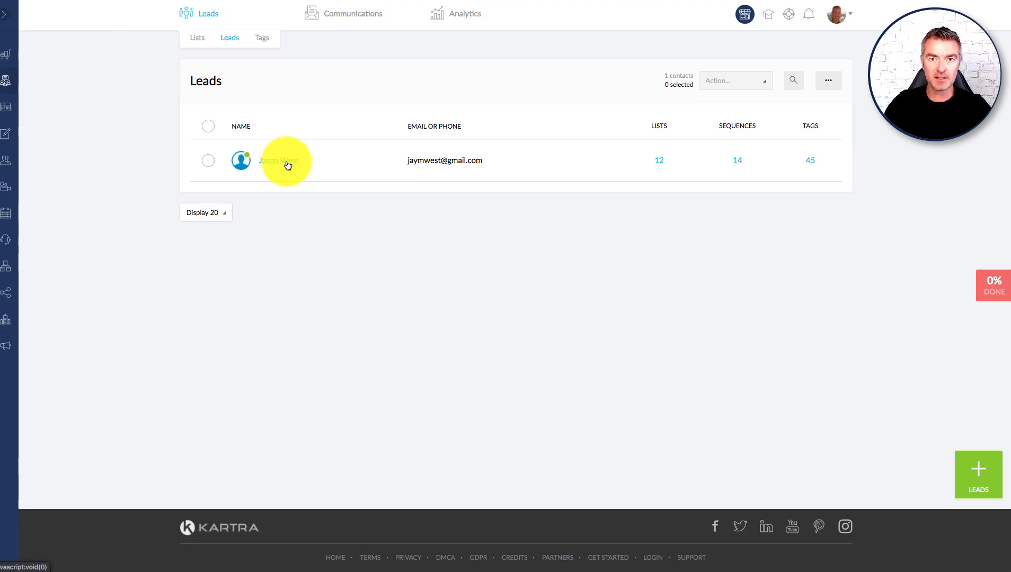
Step: Open the single lead's profile and scroll through its contact details, score and tags
left_click(287, 165)
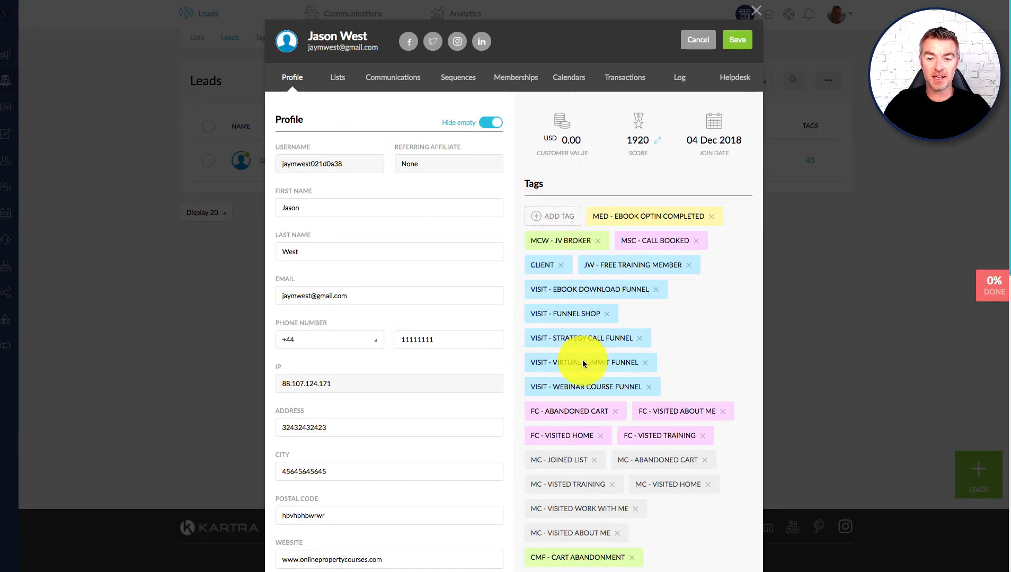
scroll(583, 361, "down", 2)
scroll(582, 360, "up", 2)
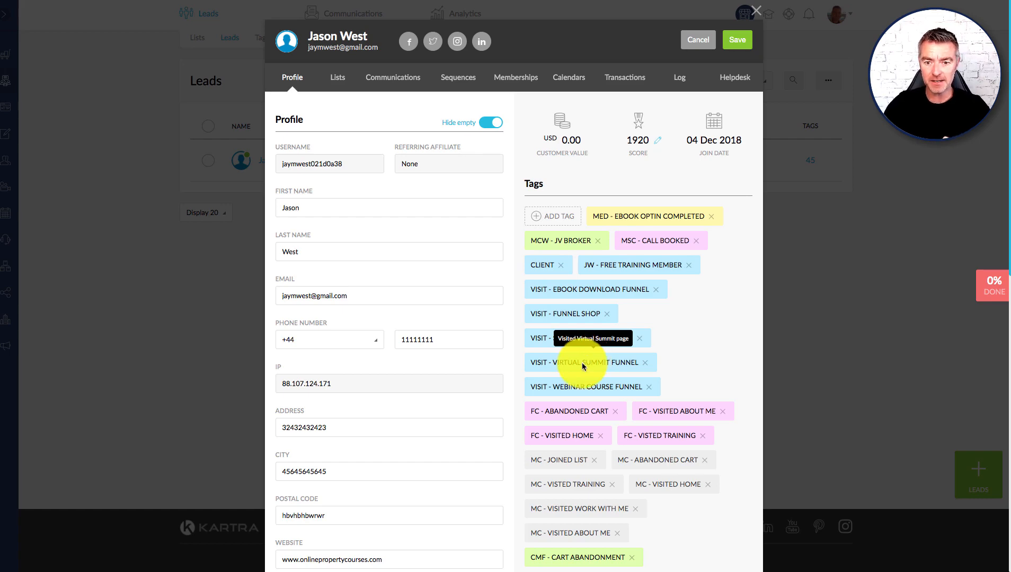
scroll(654, 312, "down", 3)
scroll(654, 372, "up", 3)
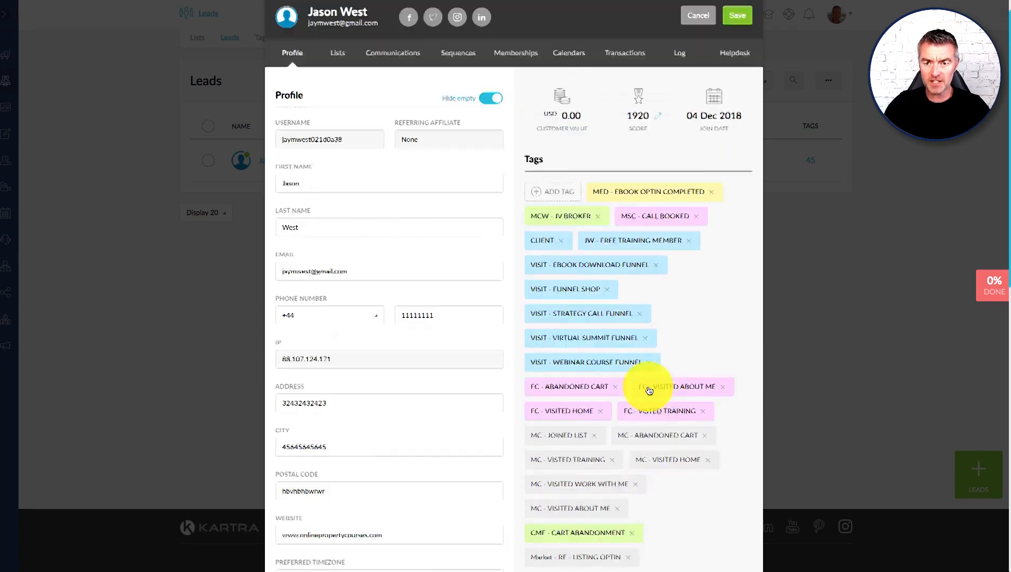
scroll(649, 391, "up", 1)
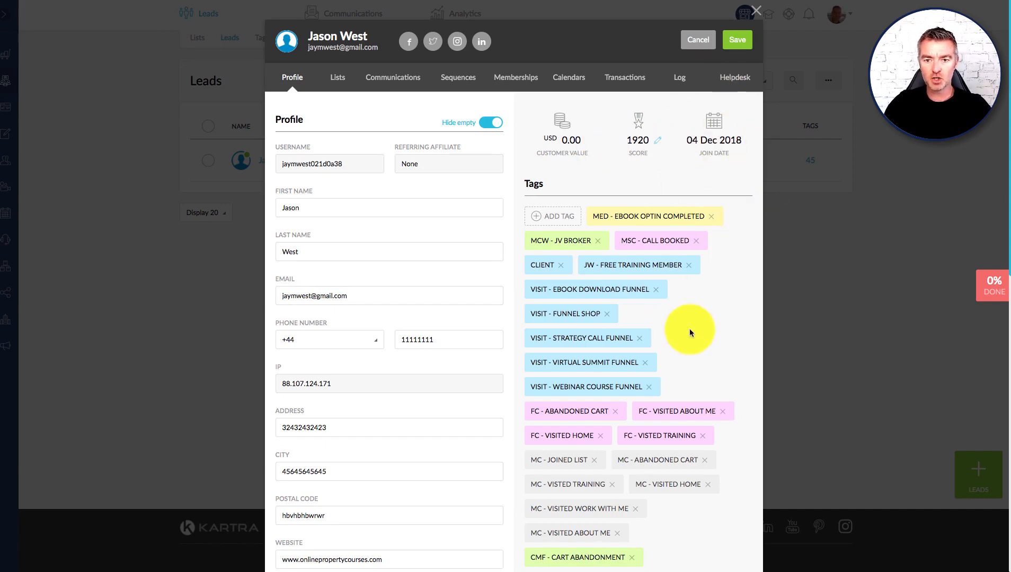
scroll(691, 331, "down", 3)
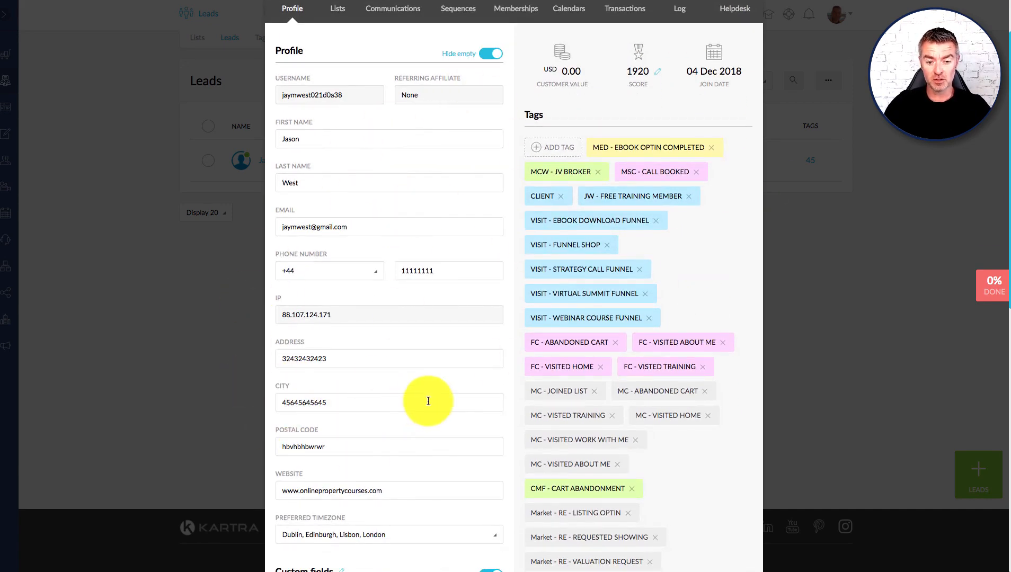
scroll(428, 401, "down", 1)
scroll(428, 402, "up", 2)
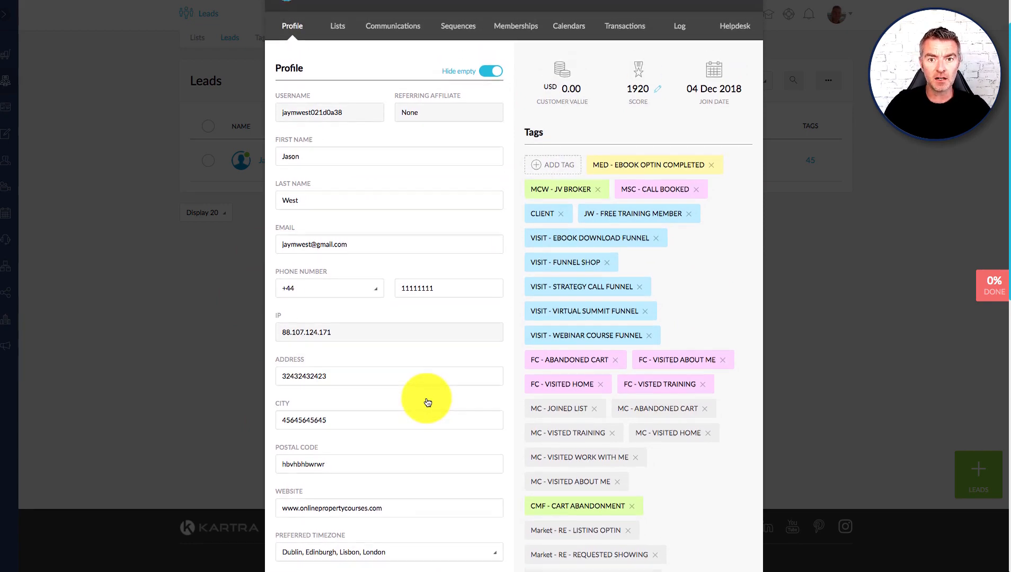
left_click(486, 73)
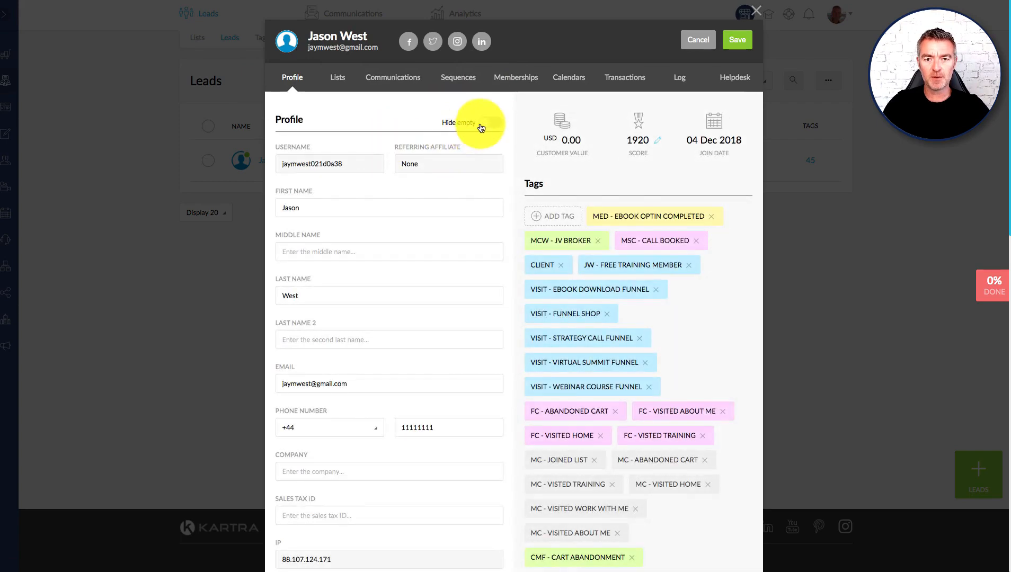
left_click(481, 126)
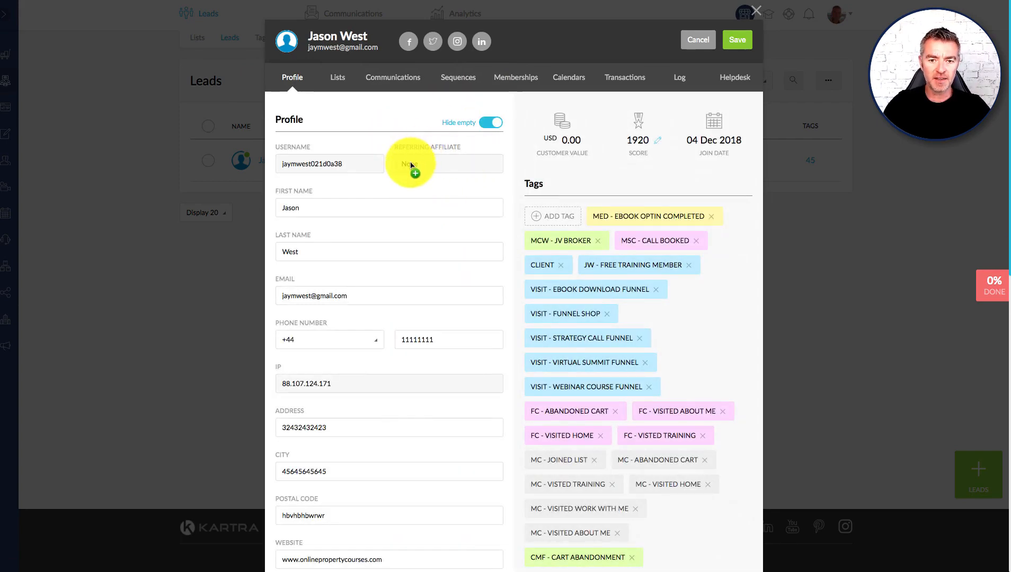
scroll(520, 245, "down", 6)
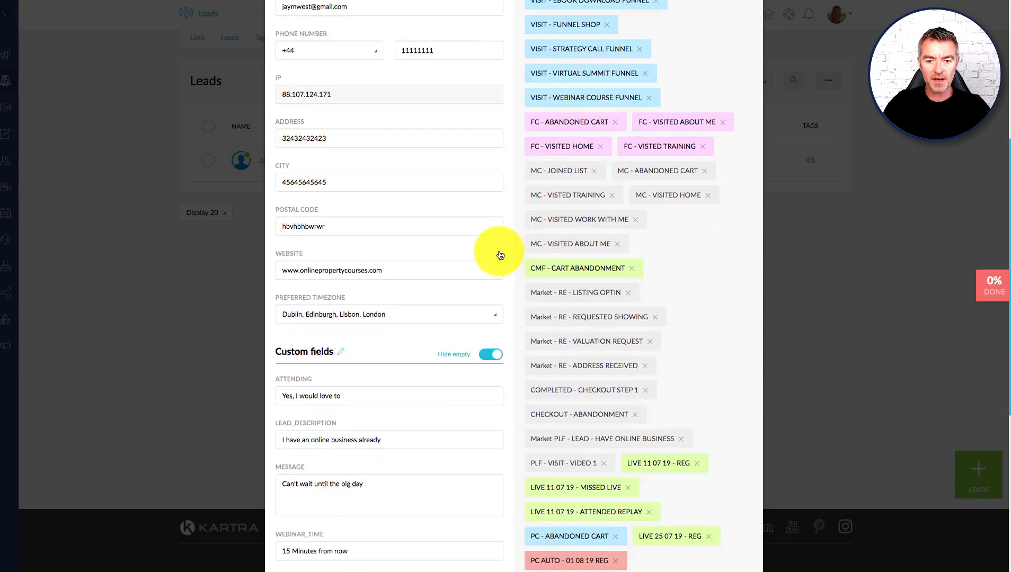
scroll(500, 256, "down", 3)
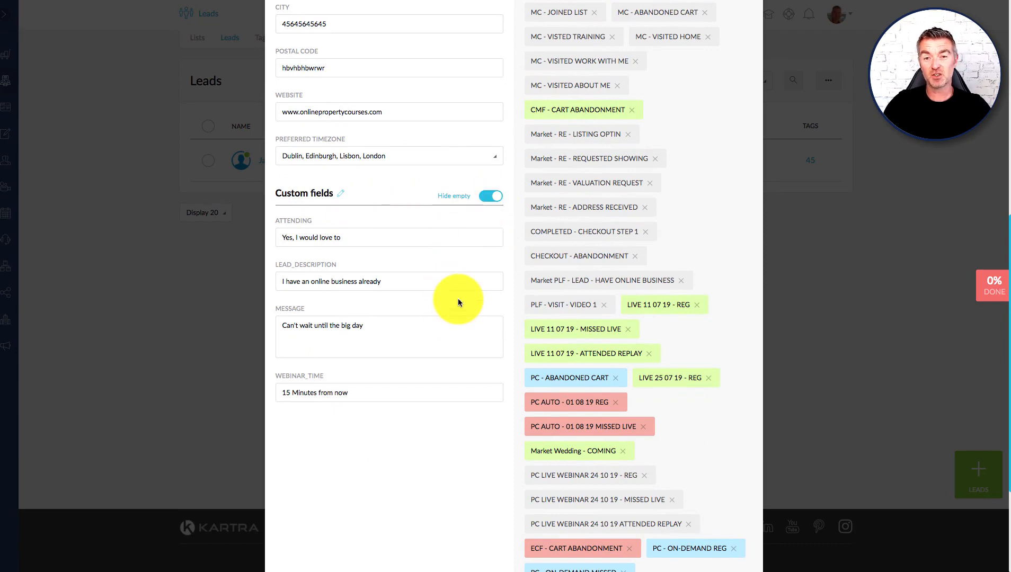
left_click(490, 195)
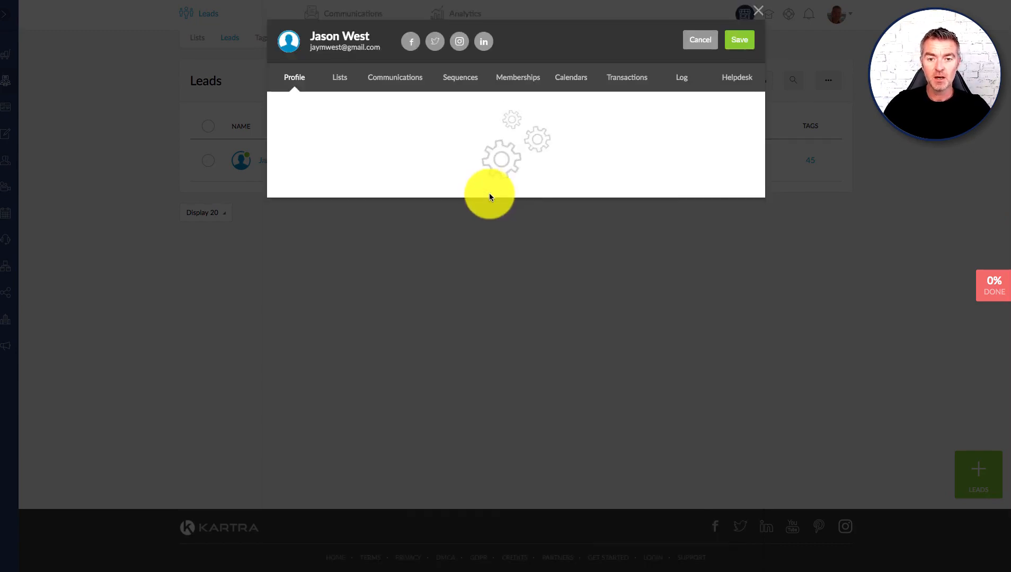
scroll(470, 291, "down", 10)
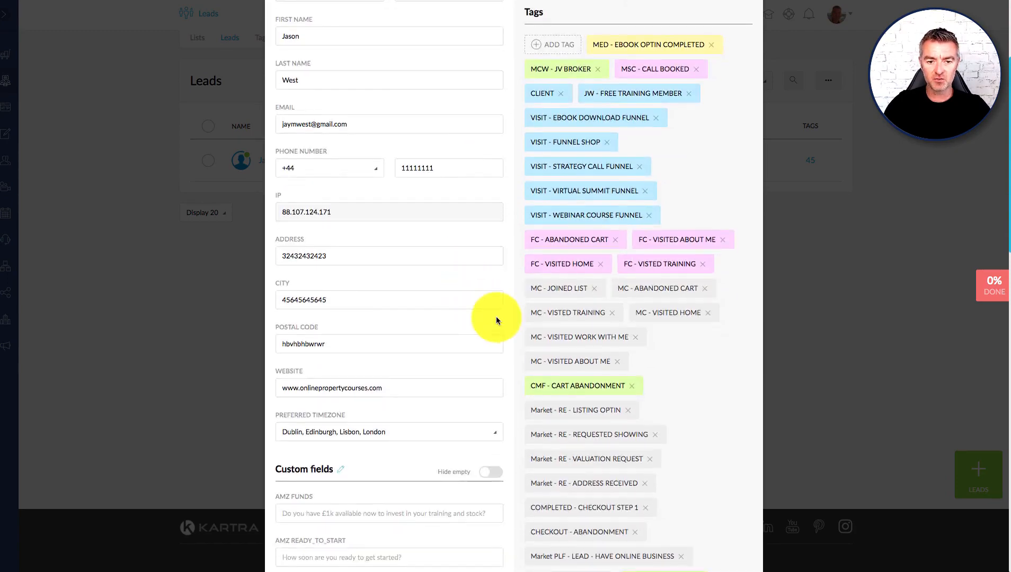
scroll(436, 398, "down", 3)
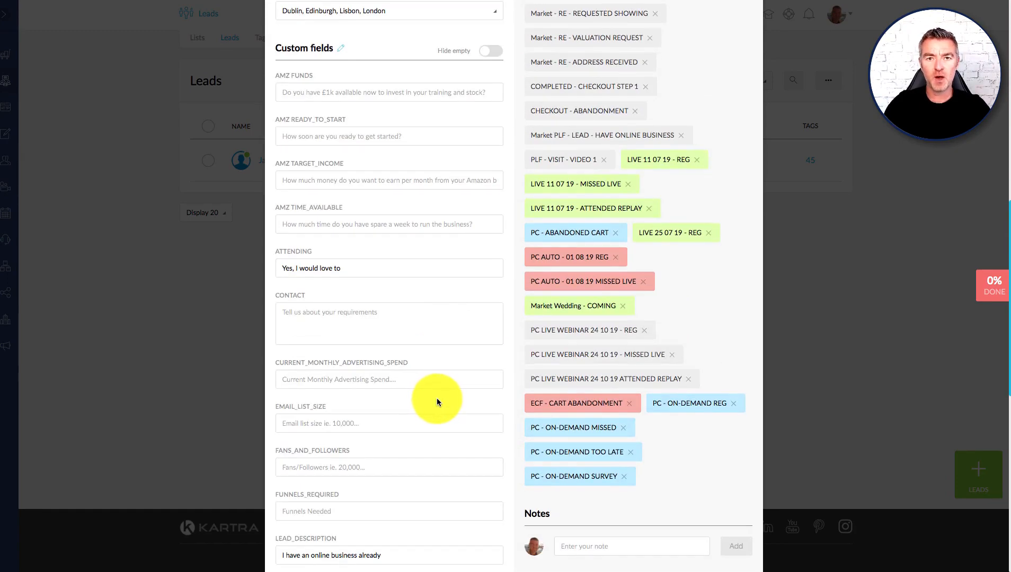
scroll(437, 400, "down", 10)
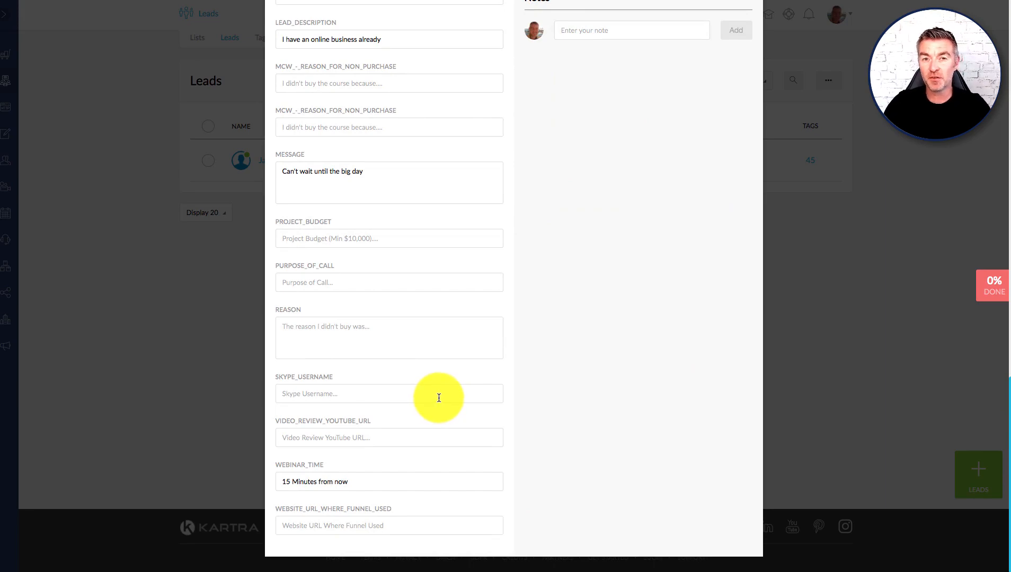
scroll(438, 400, "up", 7)
scroll(440, 403, "up", 8)
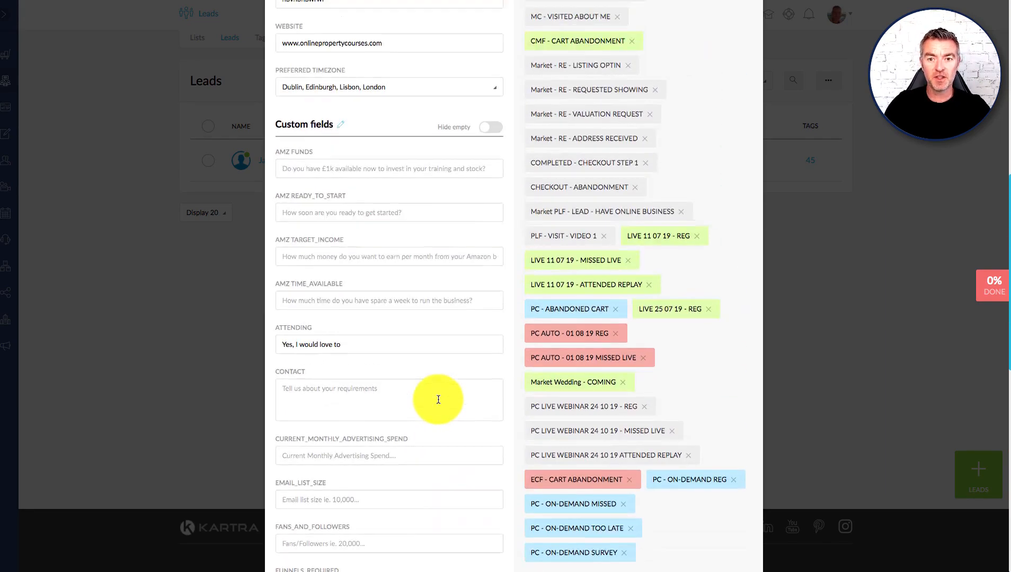
scroll(439, 404, "up", 2)
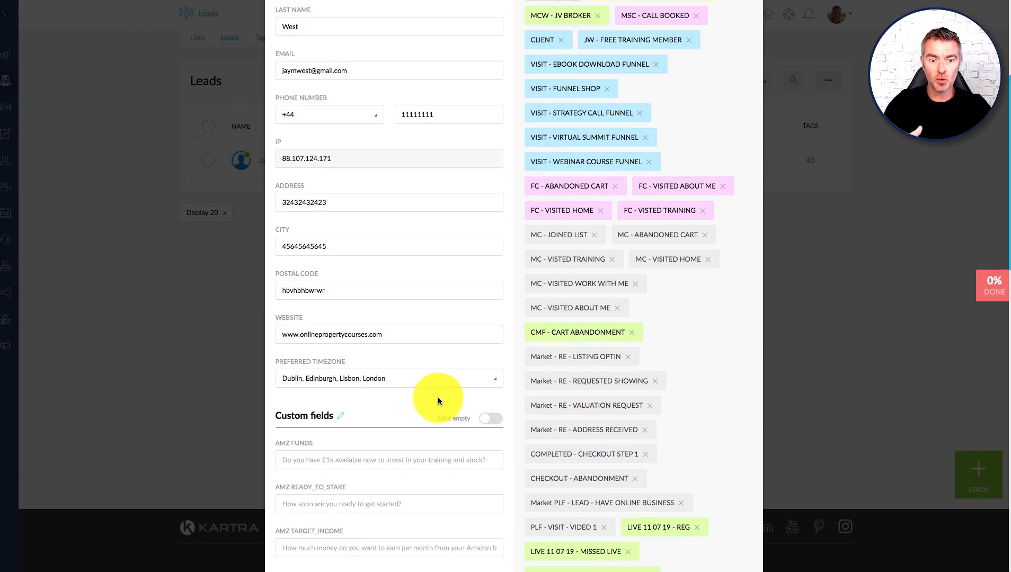
scroll(435, 400, "down", 3)
left_click(490, 249)
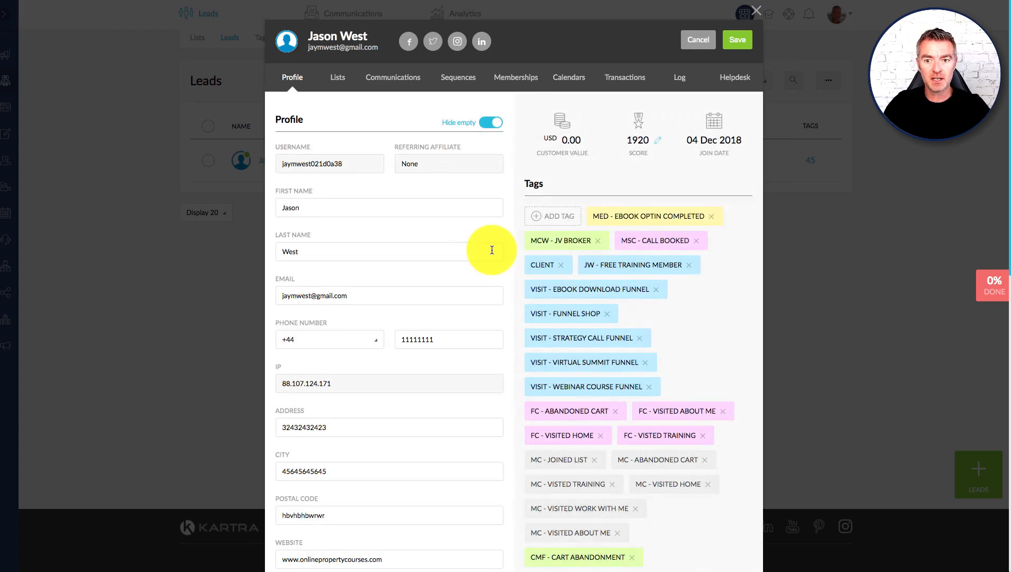
Step: Save a note reading 'My first mate' in the lead's Notes section
scroll(482, 297, "down", 1)
scroll(483, 303, "down", 8)
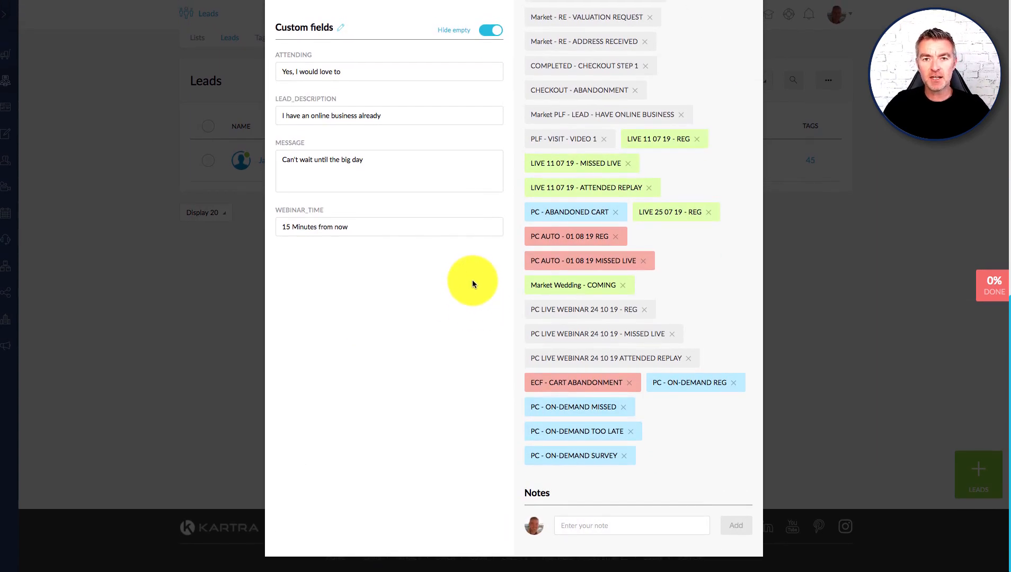
left_click(588, 522)
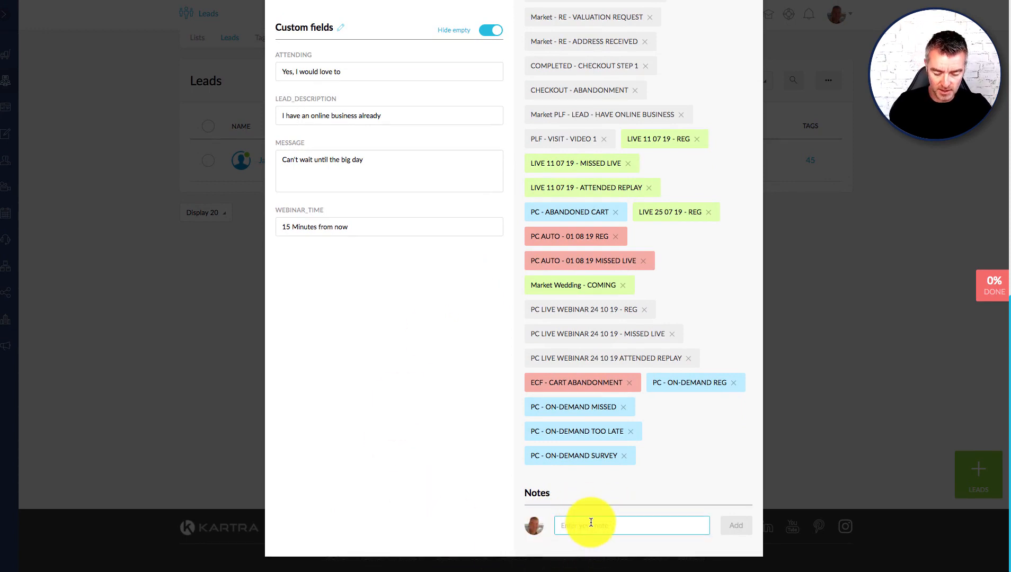
type("My first")
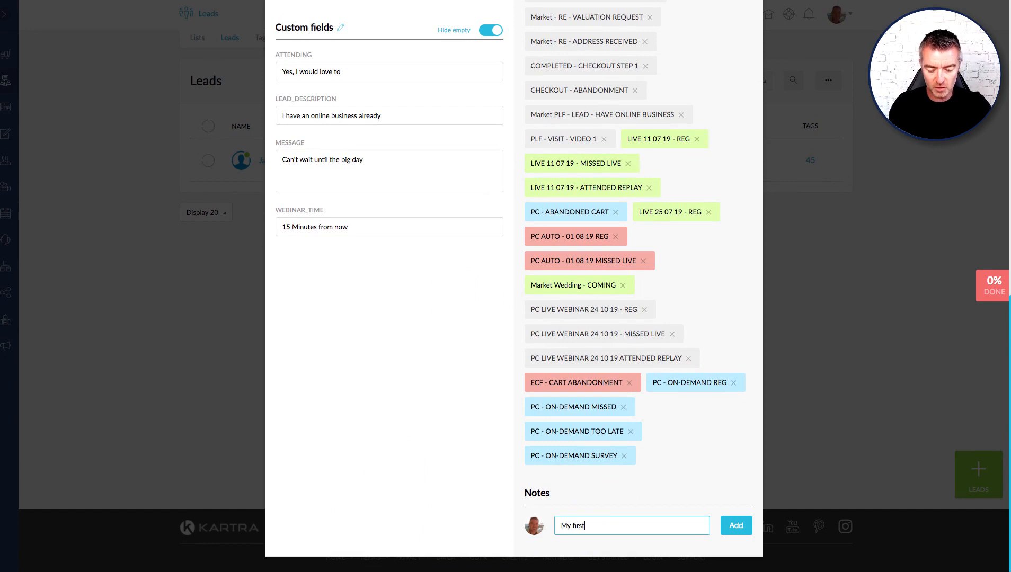
type(" mate")
left_click(588, 533)
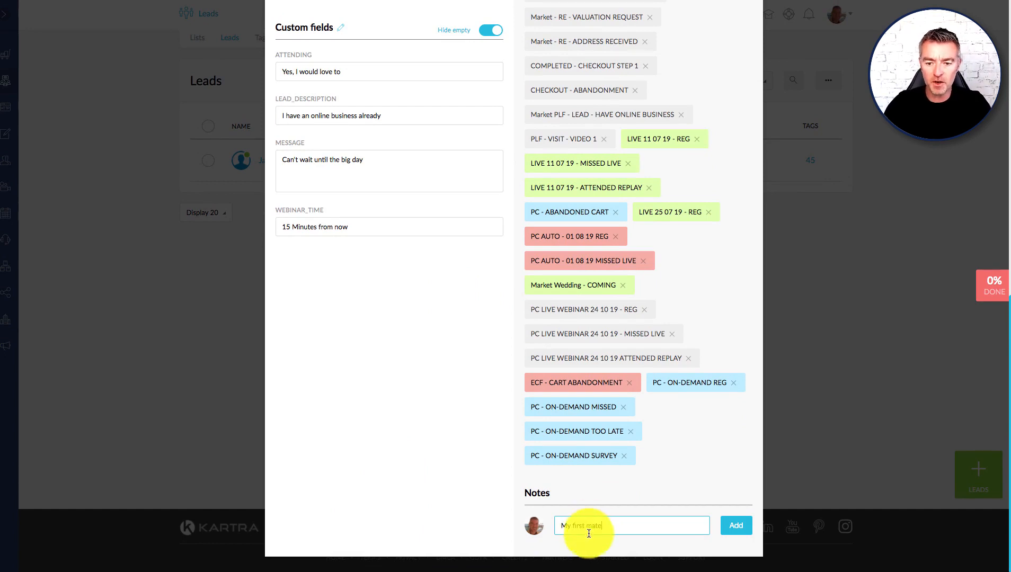
left_click(734, 525)
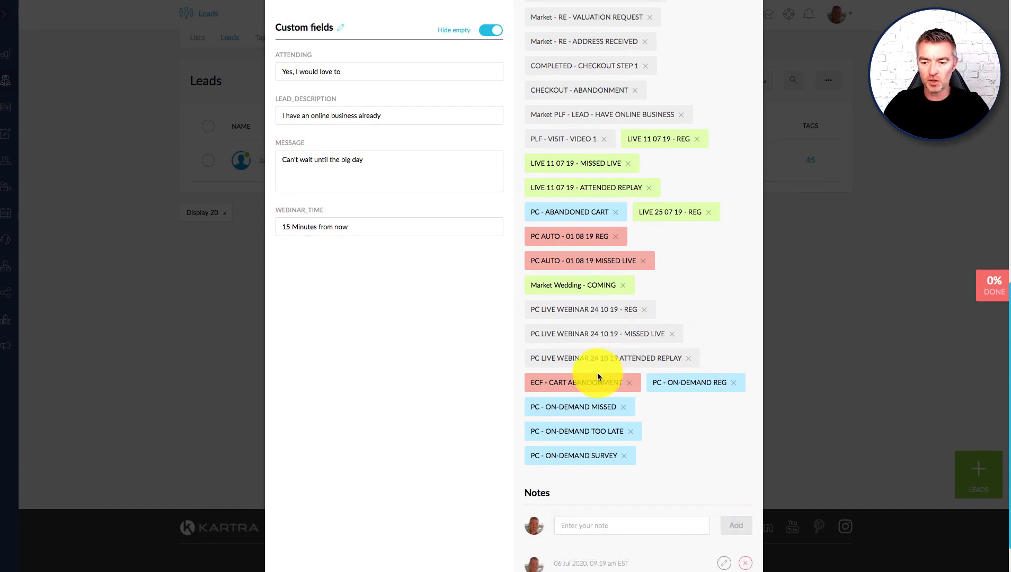
scroll(538, 430, "down", 2)
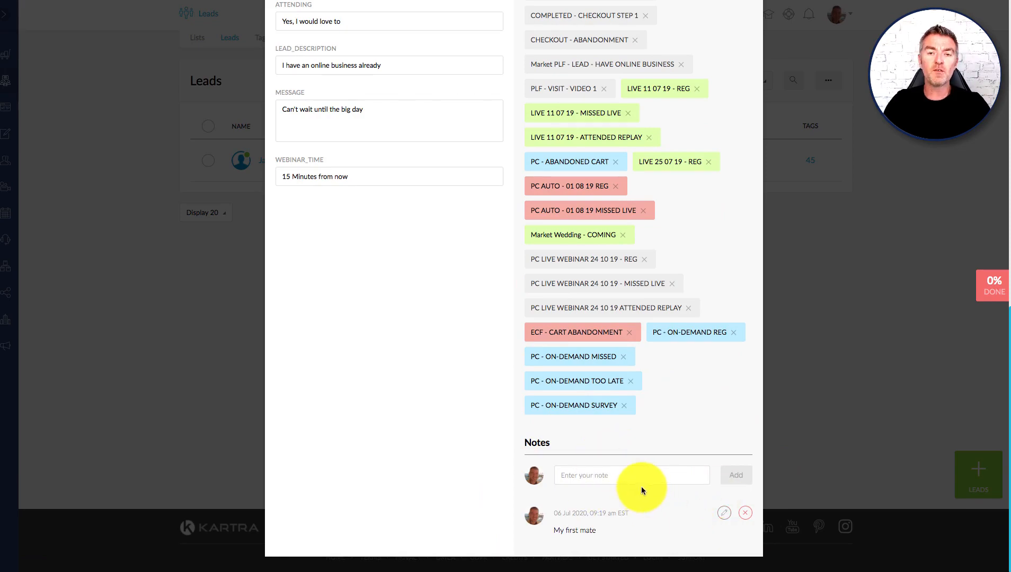
scroll(642, 487, "up", 15)
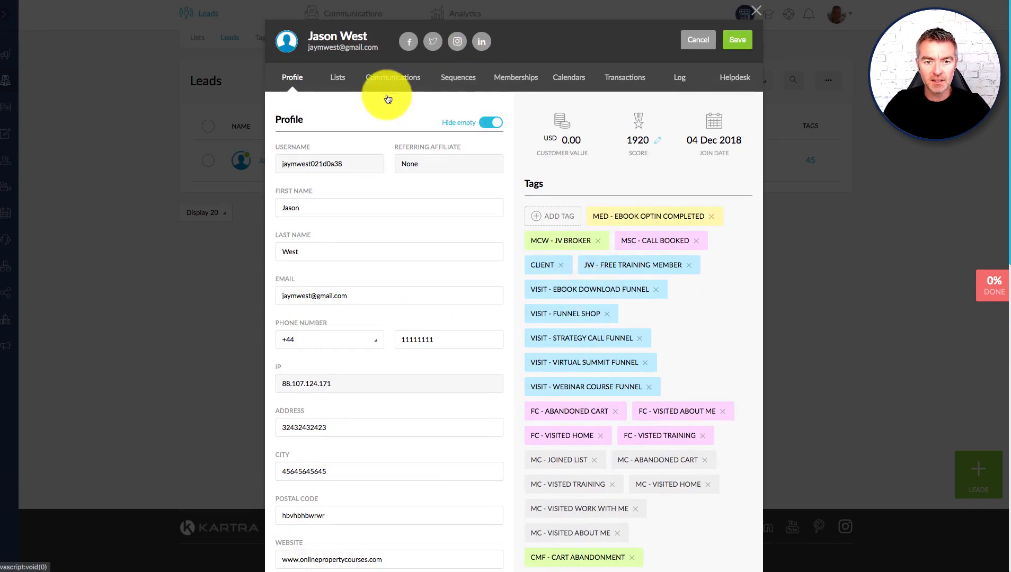
Step: Check the lead's lists, then its sent emails, highlighting the first email's open status
left_click(338, 78)
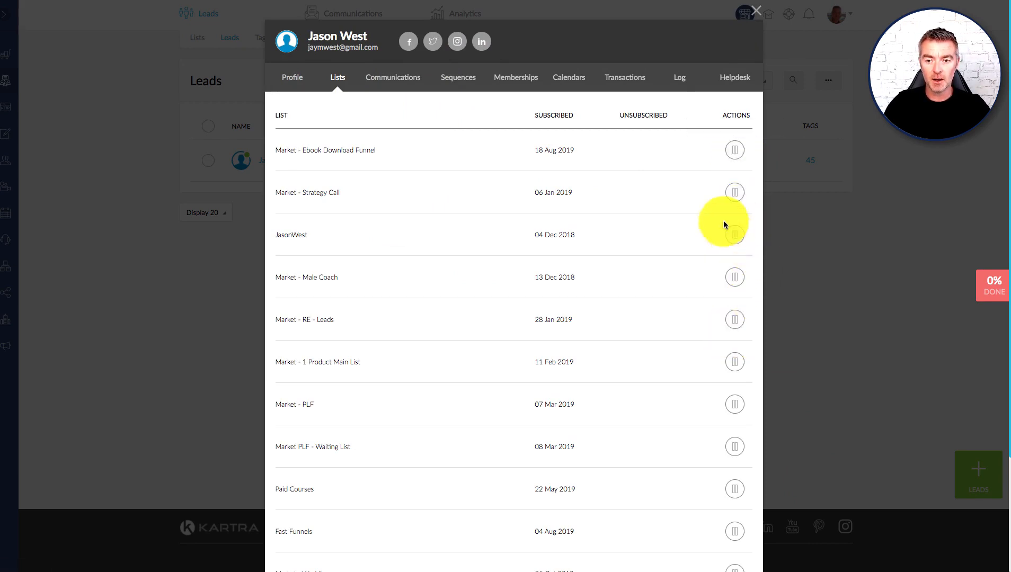
left_click(391, 74)
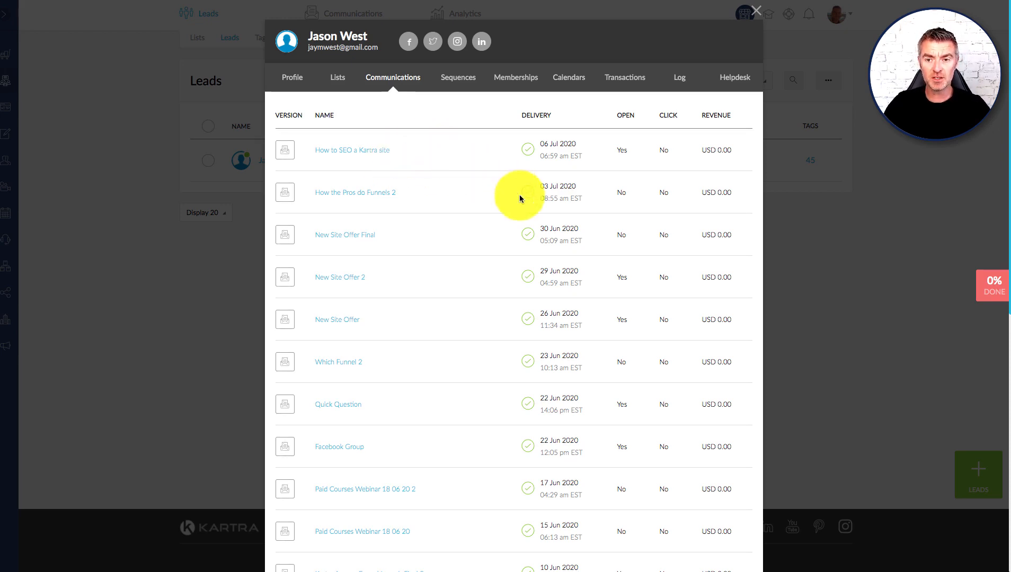
double_click(621, 152)
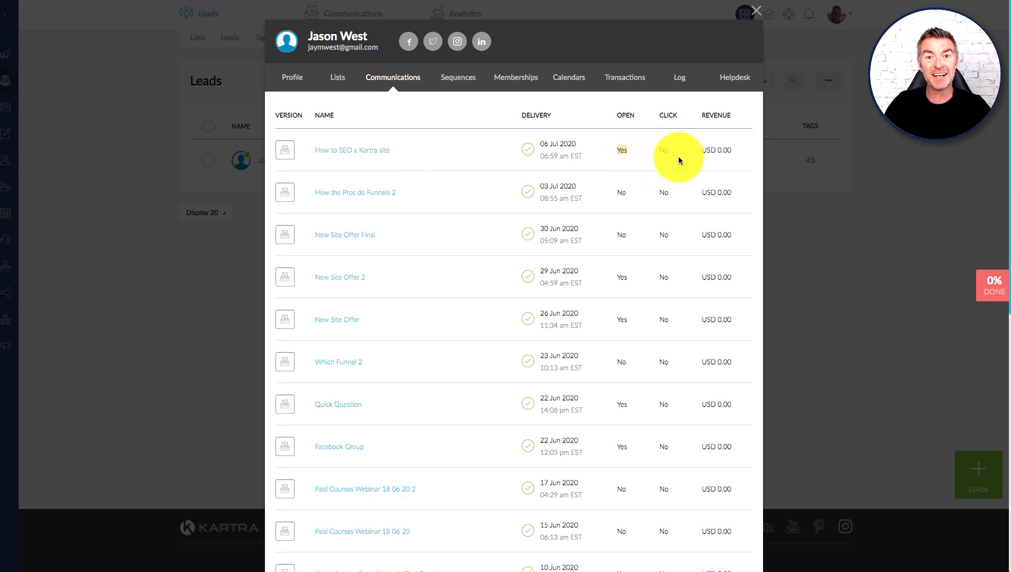
left_click(735, 147)
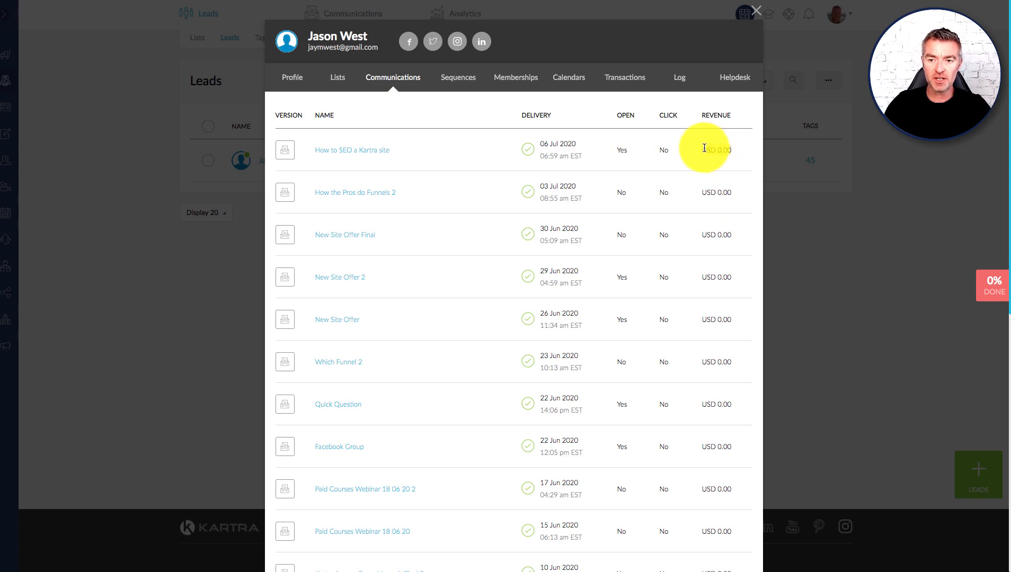
Step: Review the lead's sequences, memberships, calendar bookings and transactions
left_click(454, 77)
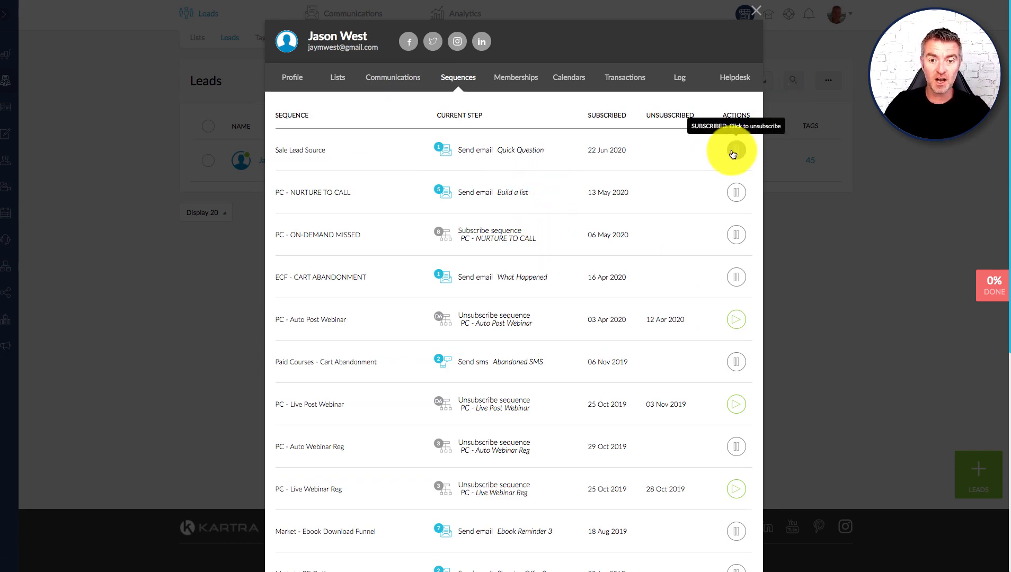
left_click(522, 78)
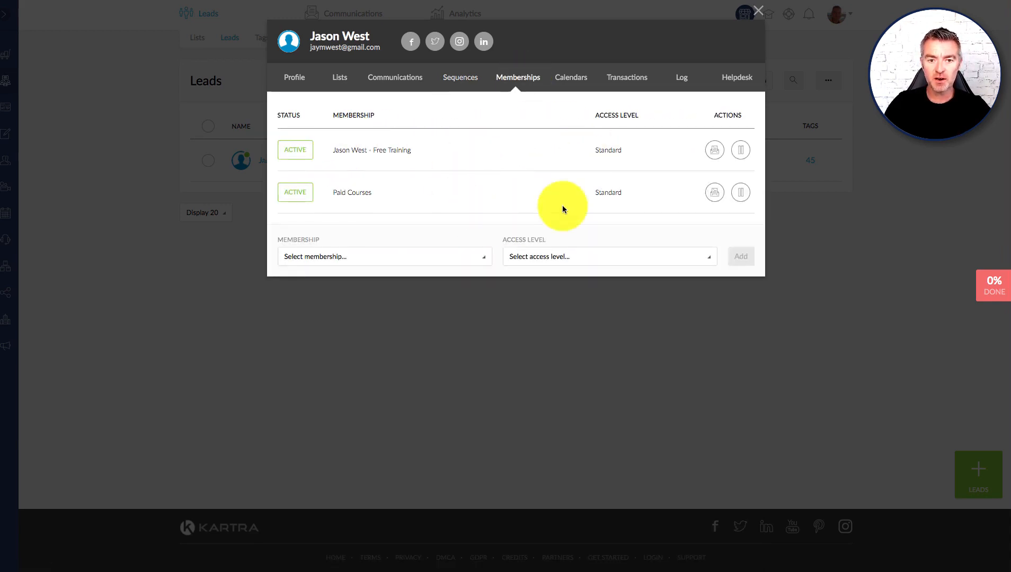
left_click(571, 79)
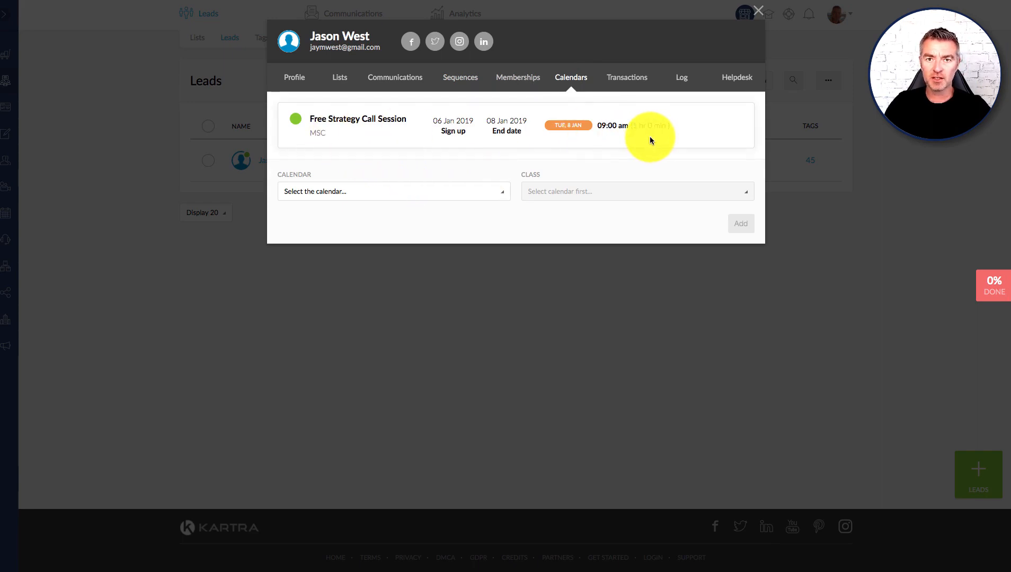
left_click(627, 77)
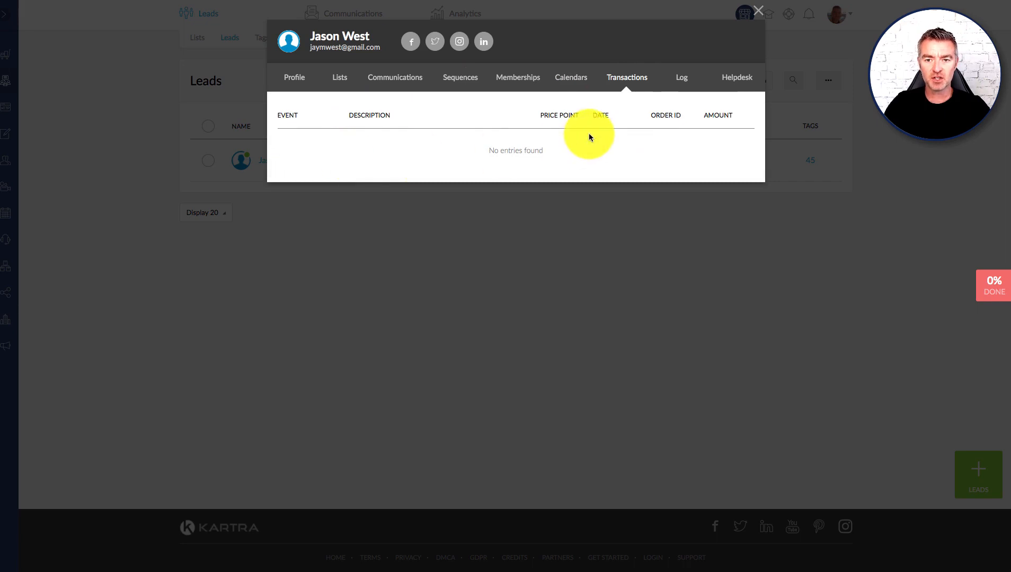
Step: Scroll through the lead's activity log, then return to the profile details
left_click(681, 78)
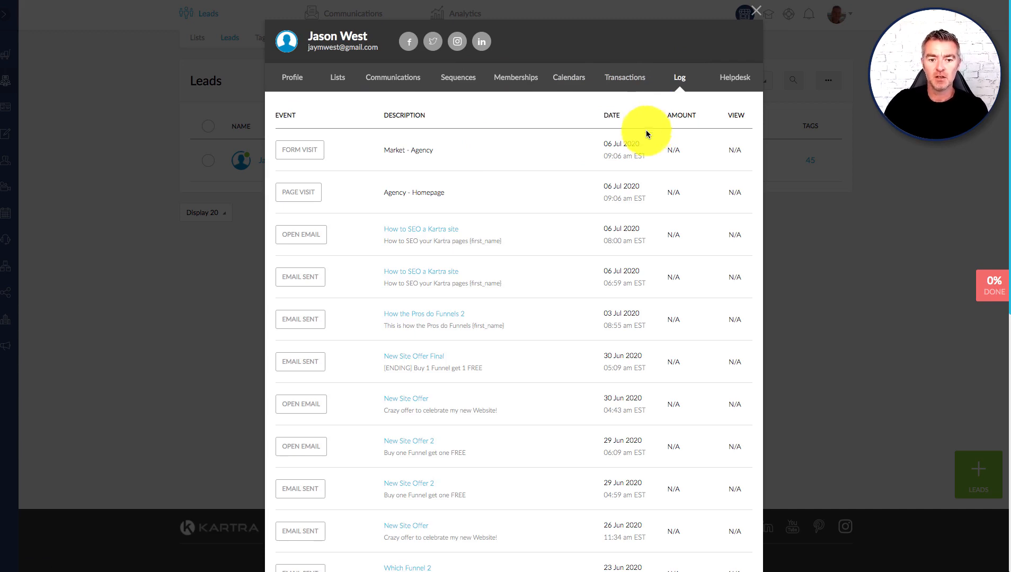
scroll(583, 315, "down", 3)
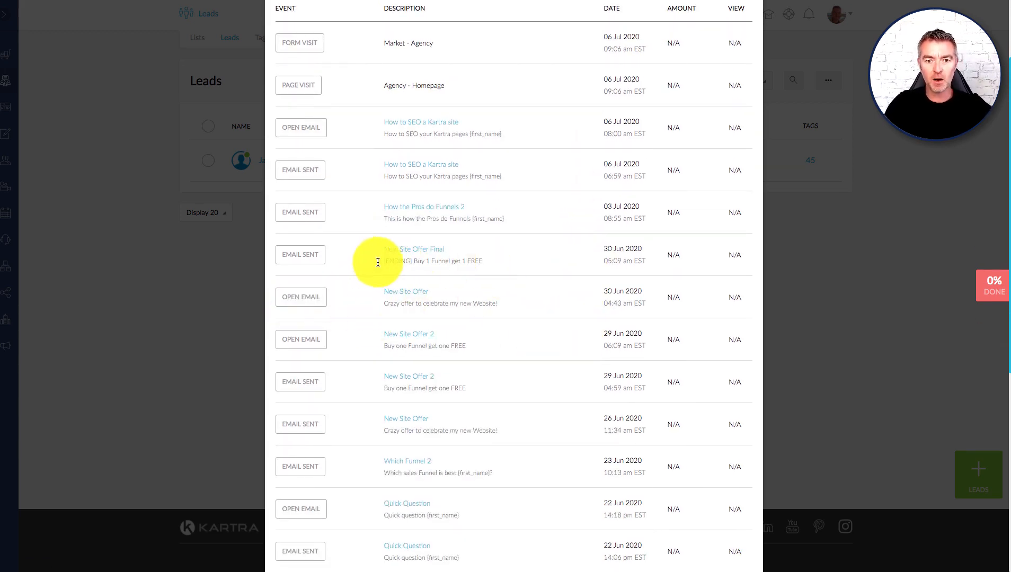
scroll(524, 285, "down", 1)
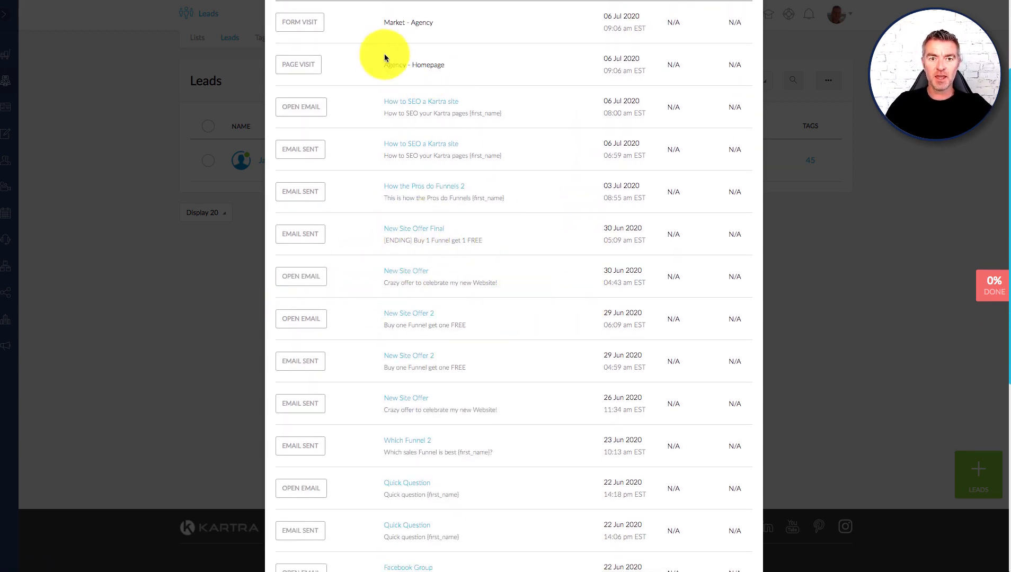
scroll(512, 137, "down", 8)
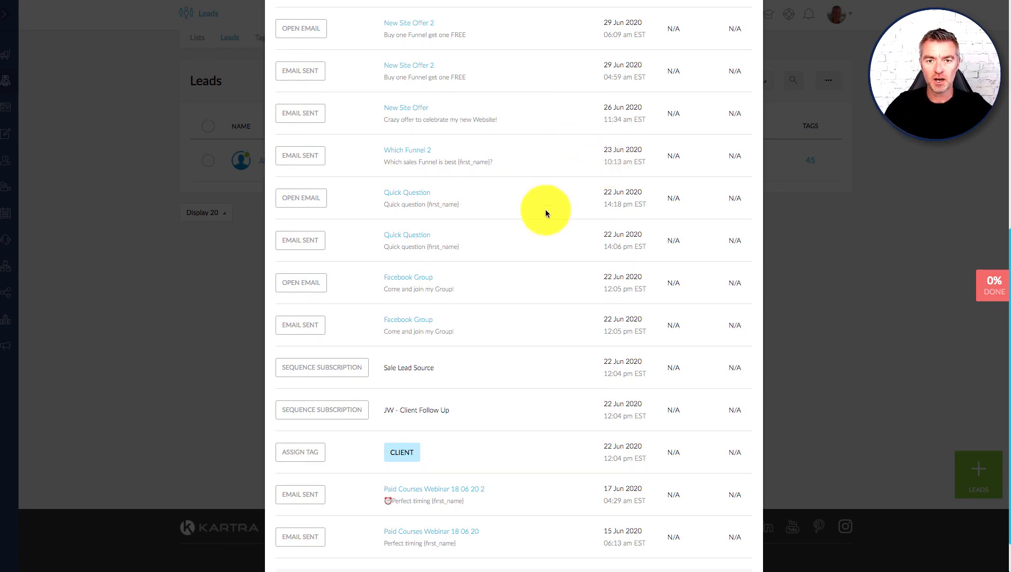
scroll(546, 209, "up", 12)
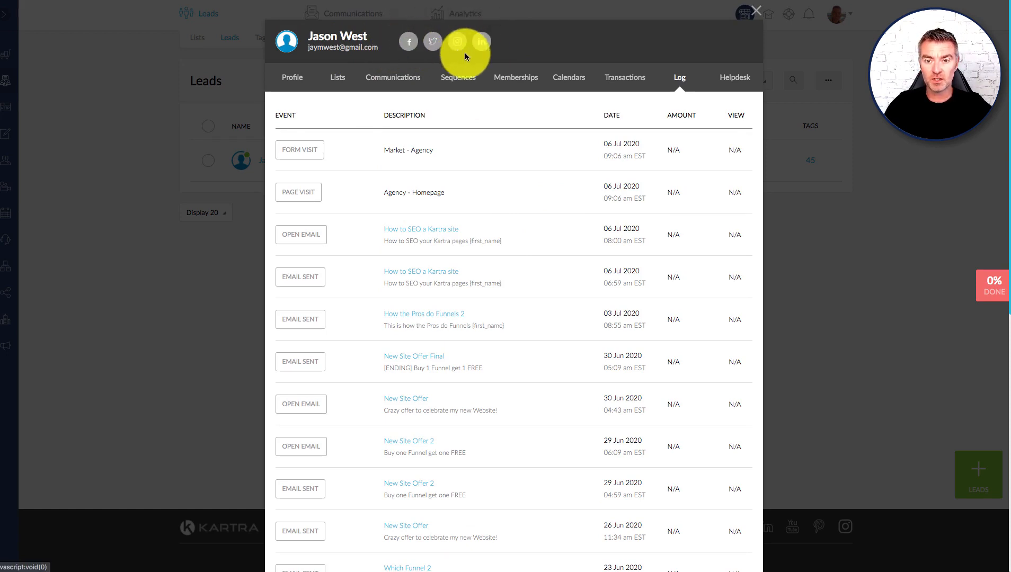
left_click(275, 84)
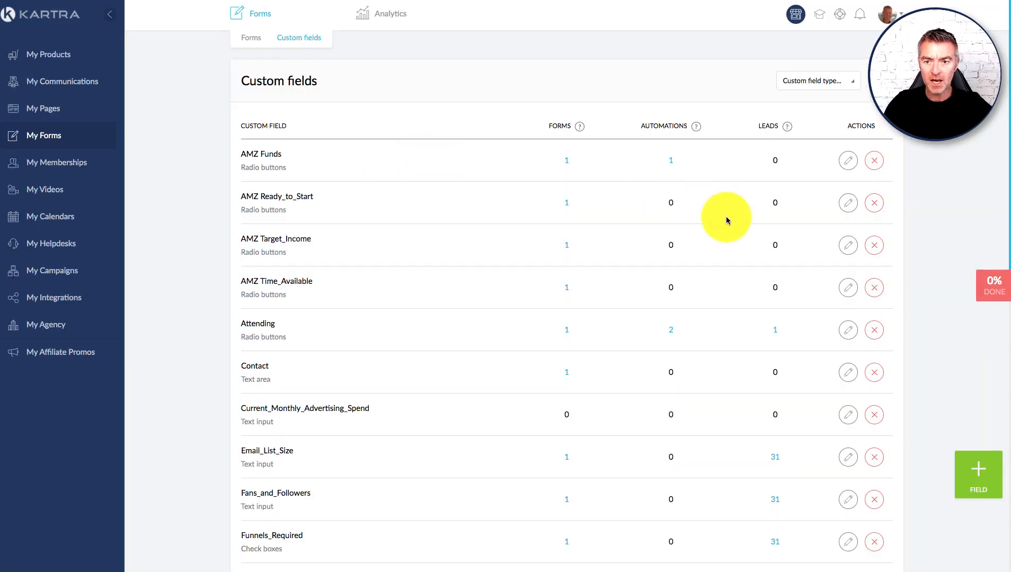
Step: Create a mandatory 'Birthday' text-input custom field with default text 'Enter your age...'
scroll(724, 218, "down", 2)
left_click(988, 482)
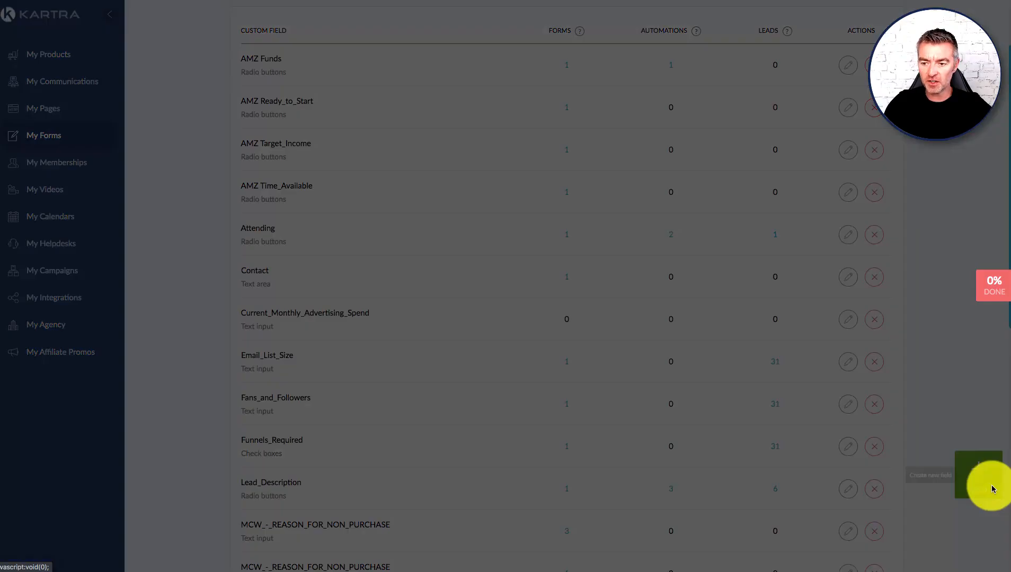
left_click(423, 102)
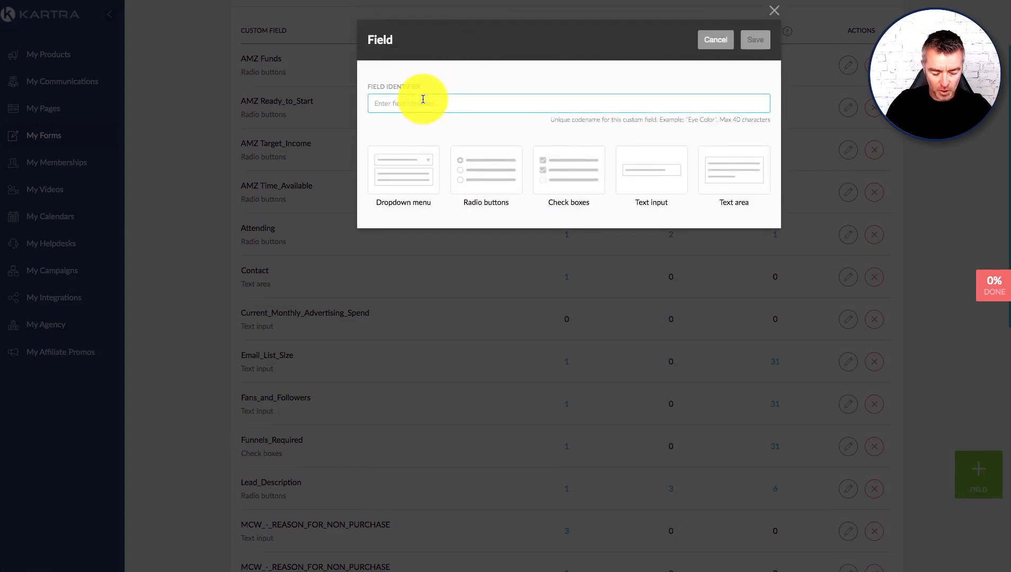
type("Birthday")
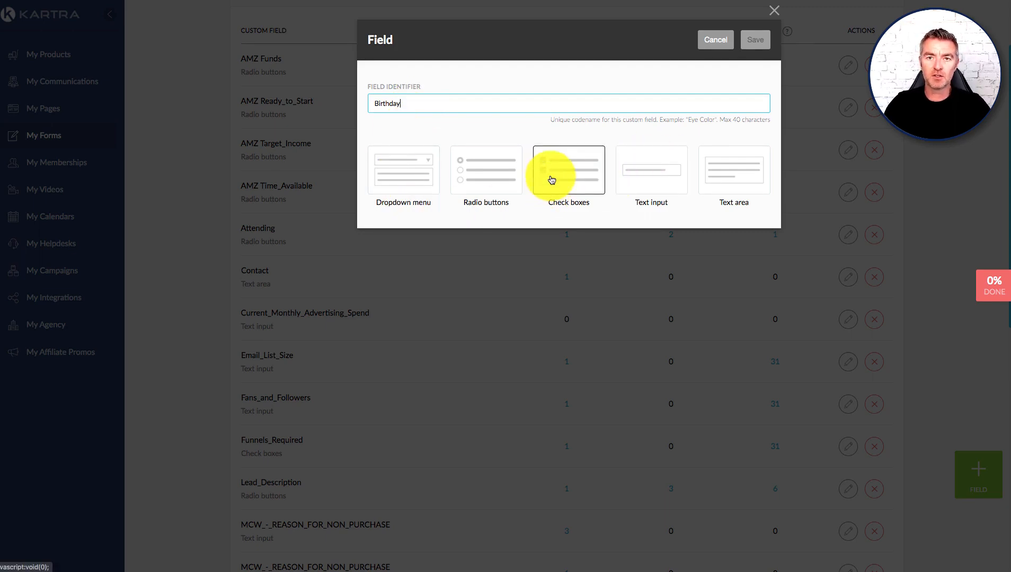
left_click(424, 169)
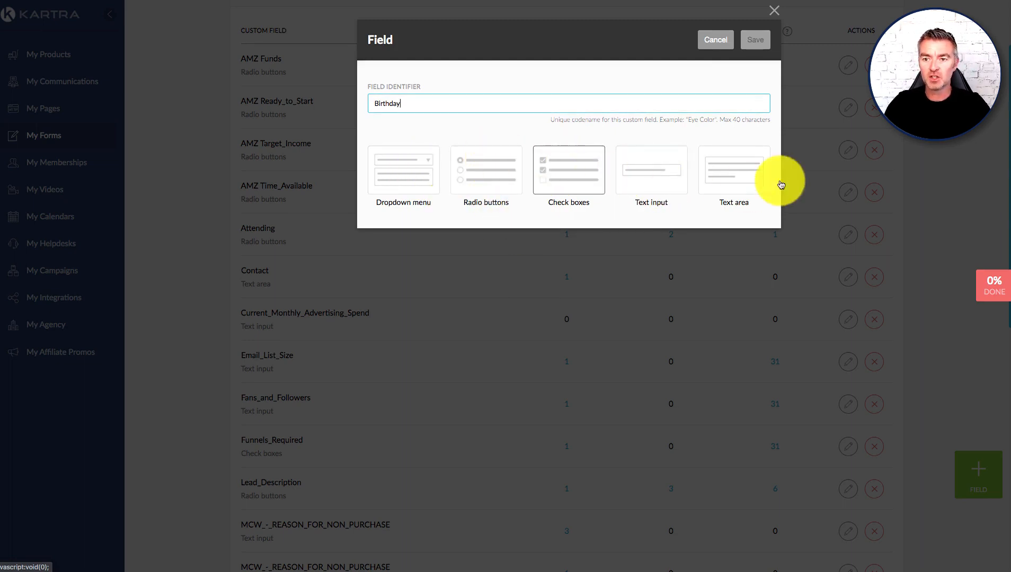
left_click(652, 169)
left_click(539, 258)
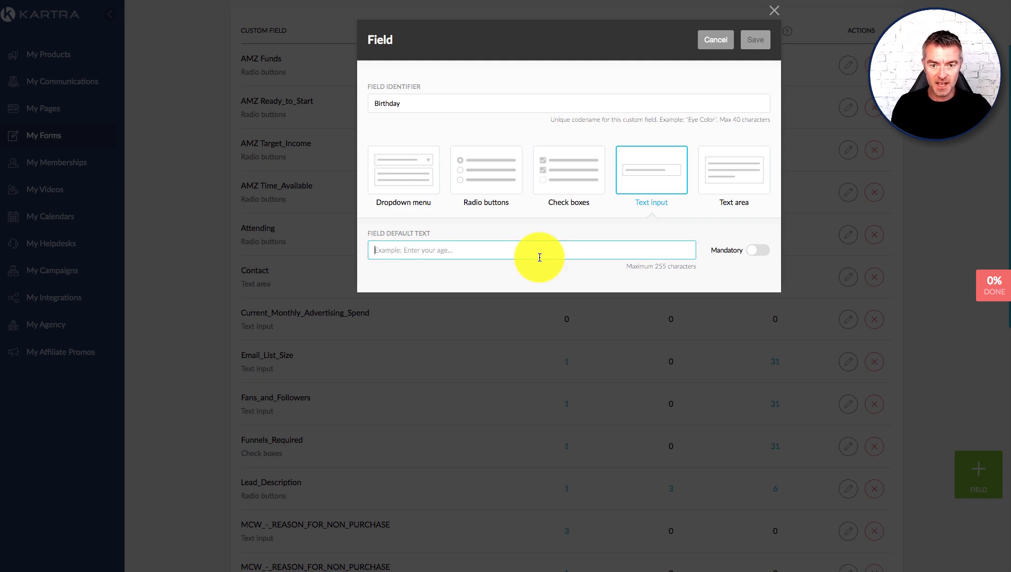
type("Enter your age...")
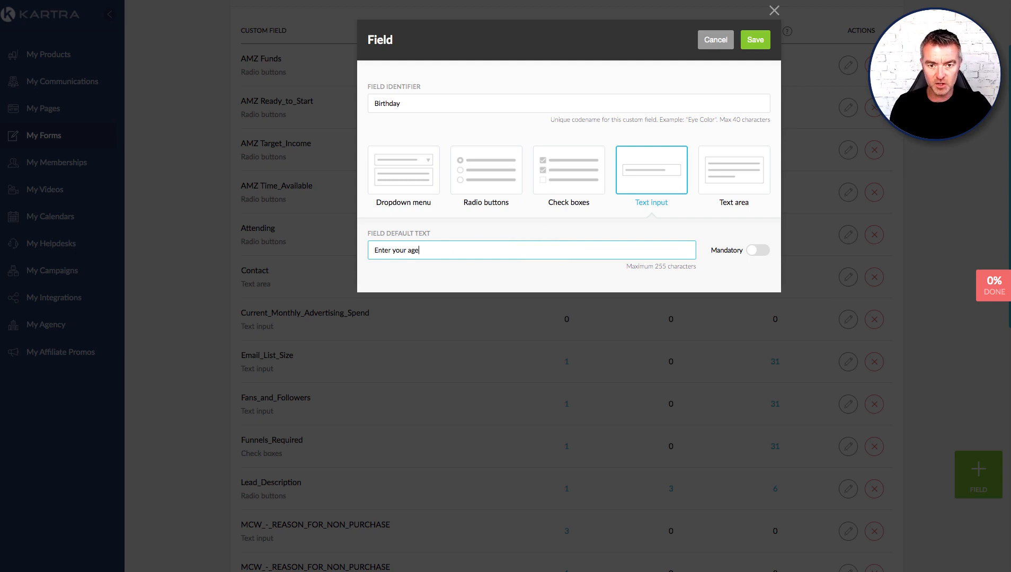
left_click(759, 253)
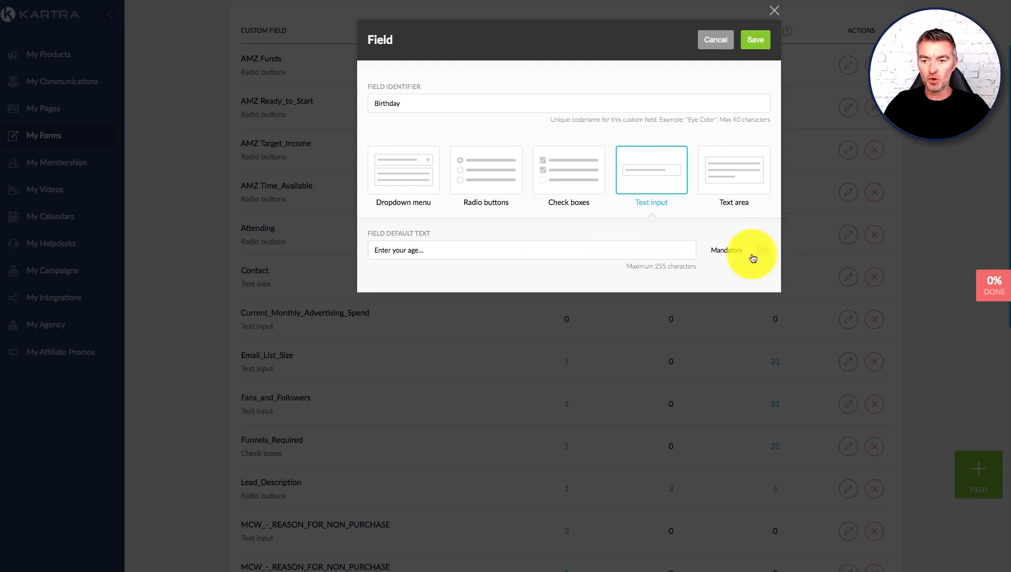
left_click(757, 39)
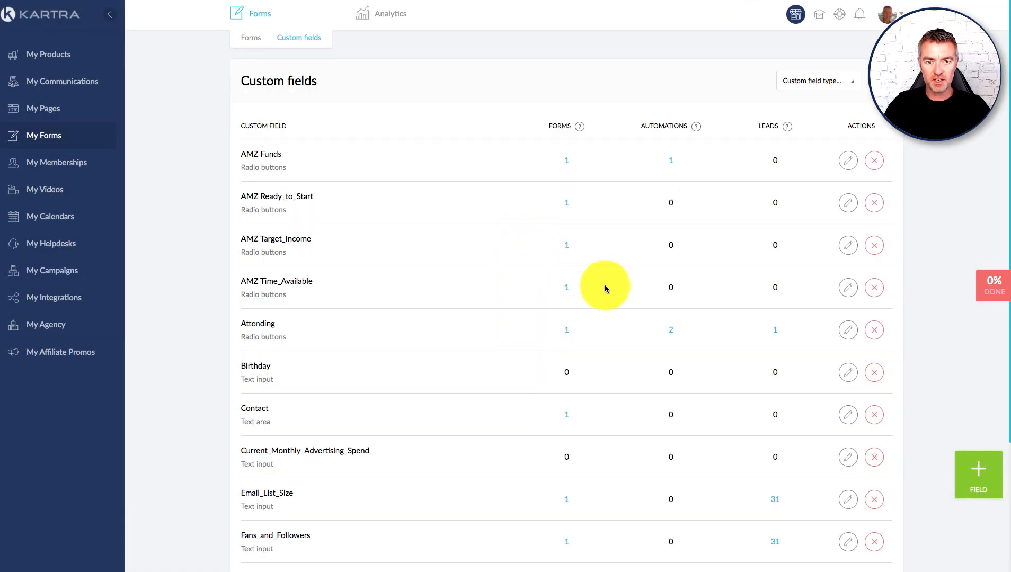
Step: Expand the custom fields list to see every field including Birthday, then return to Forms
scroll(615, 292, "down", 5)
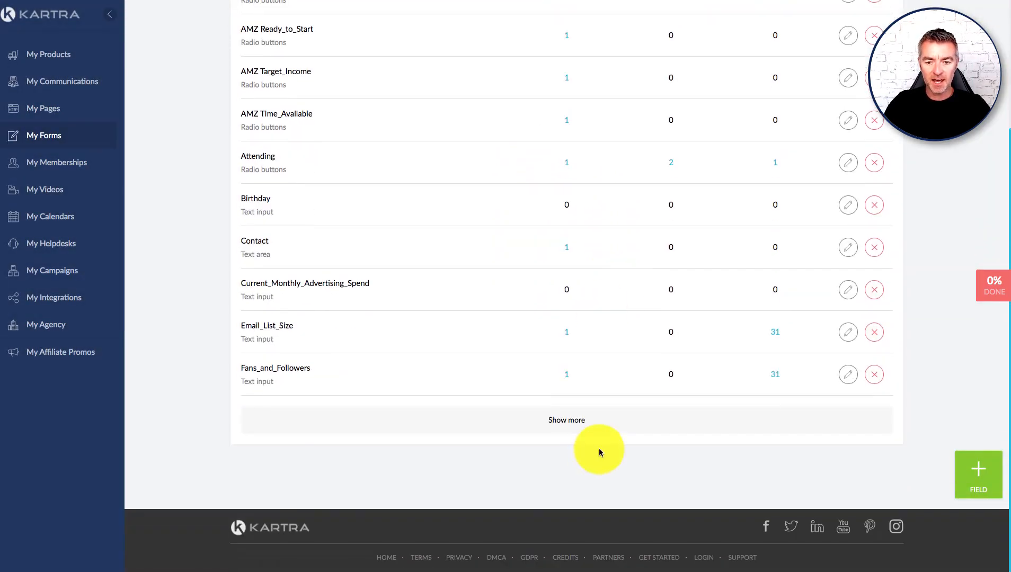
left_click(591, 424)
scroll(600, 286, "down", 9)
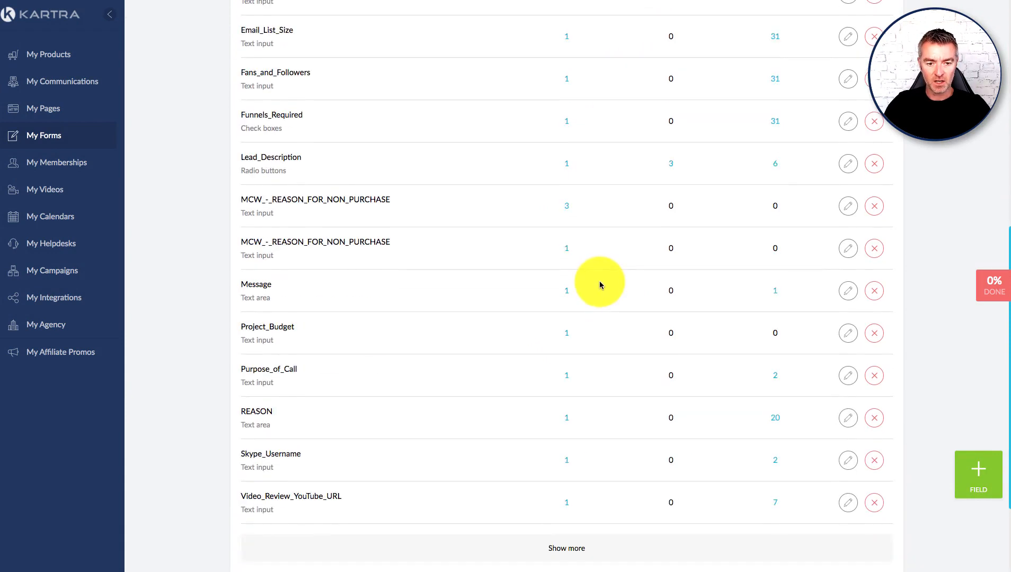
scroll(601, 284, "down", 3)
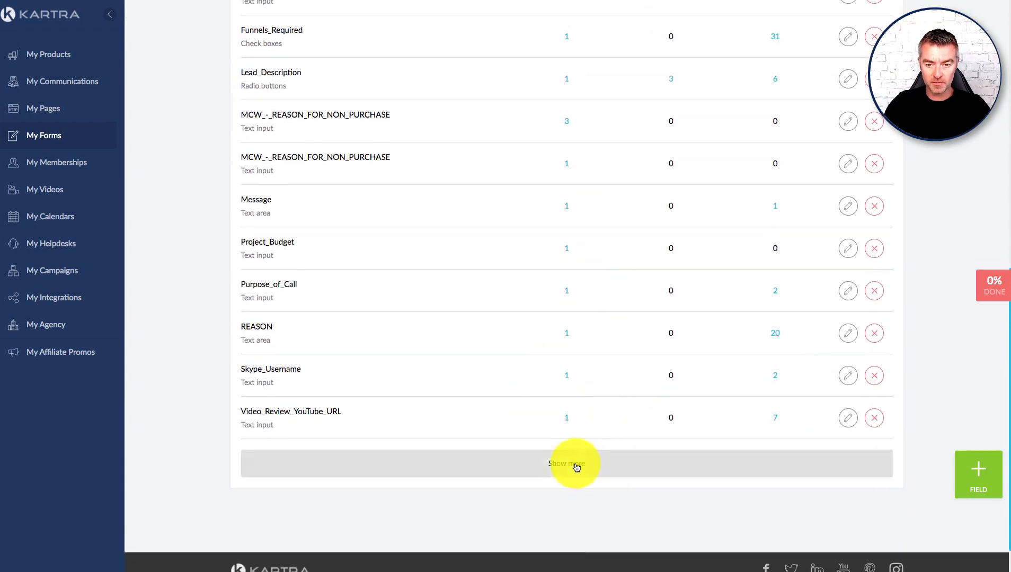
left_click(576, 466)
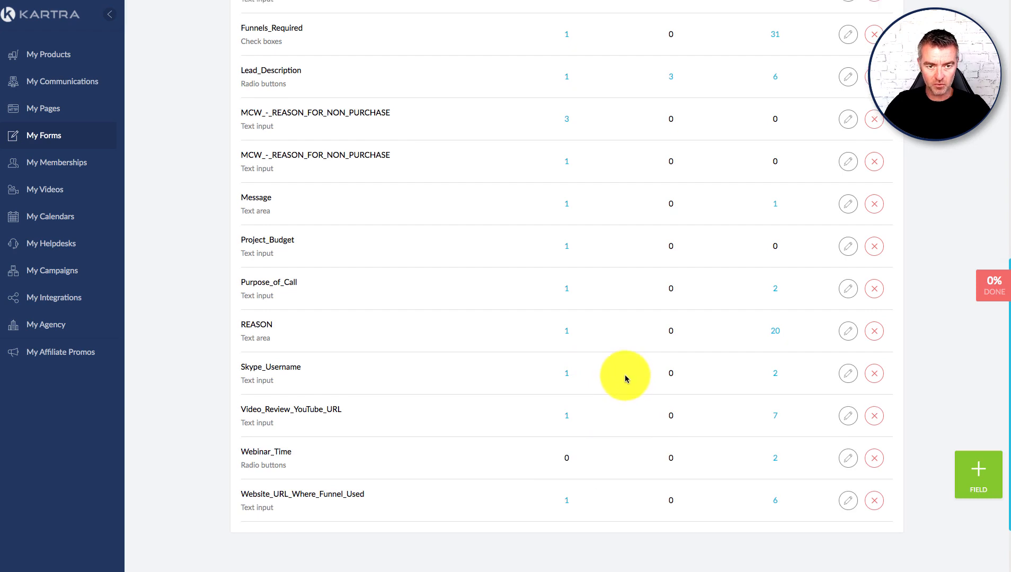
scroll(624, 374, "up", 12)
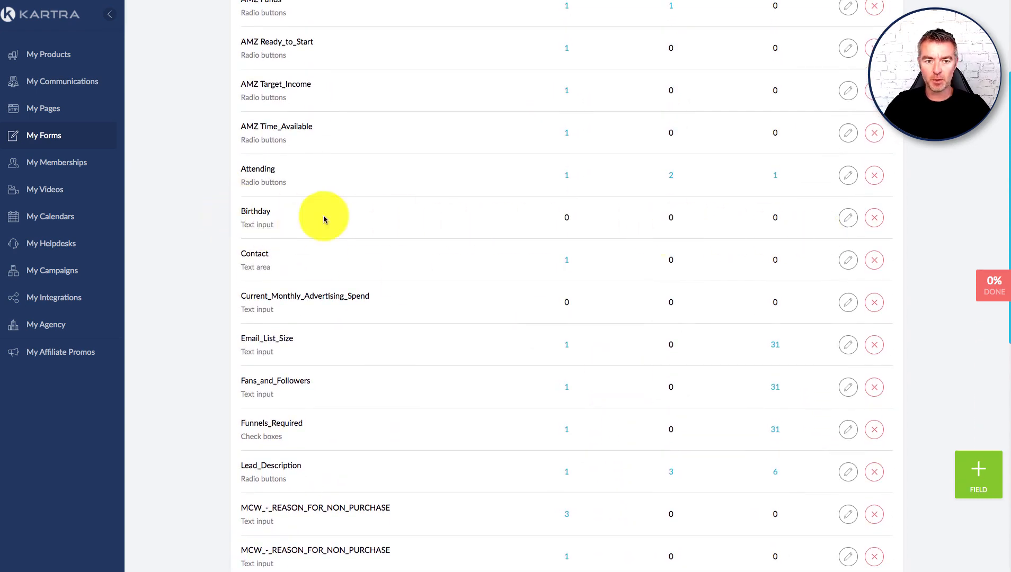
scroll(454, 235, "up", 5)
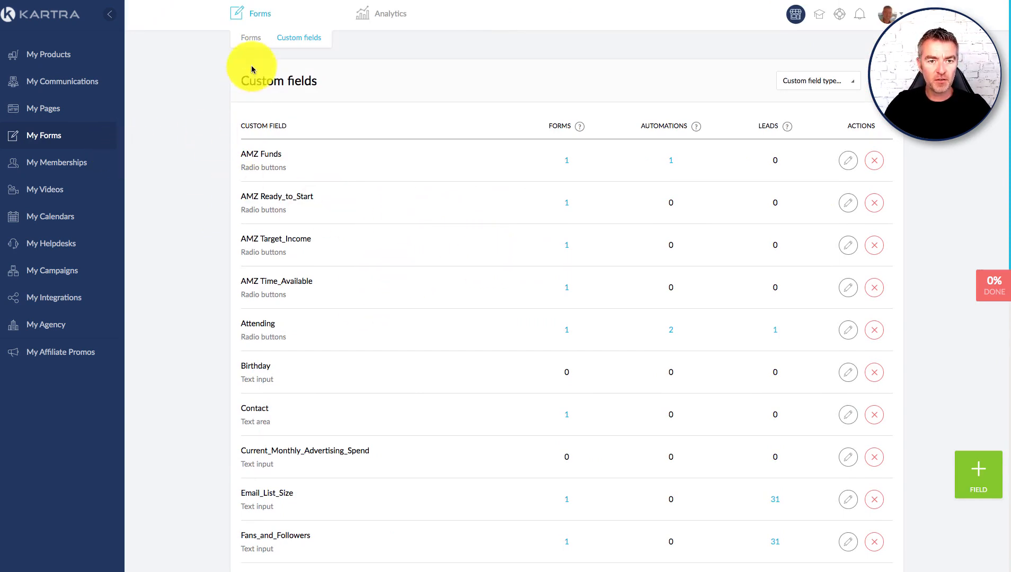
left_click(254, 41)
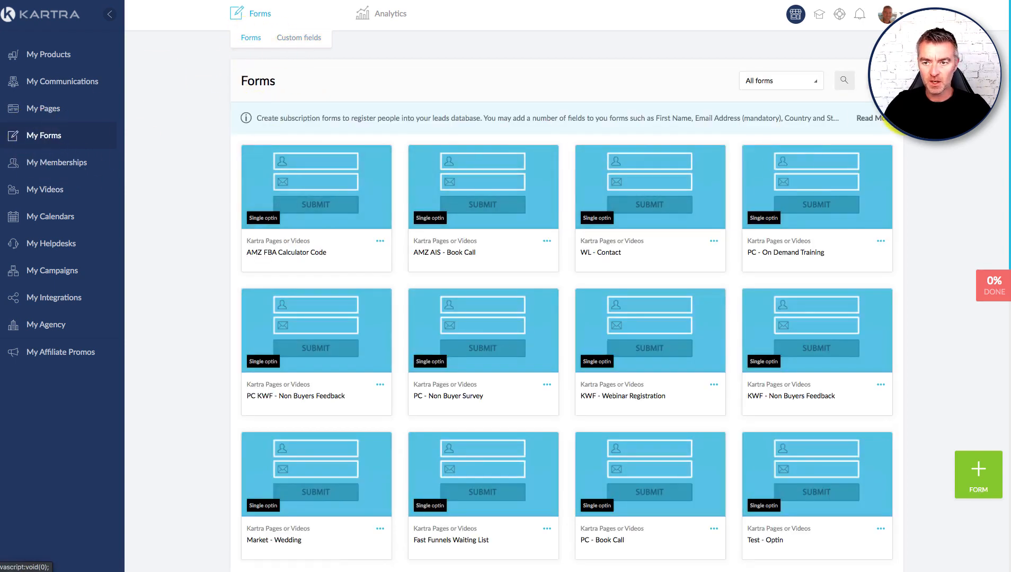
Step: Search My Forms for the 'agency' form
left_click(840, 85)
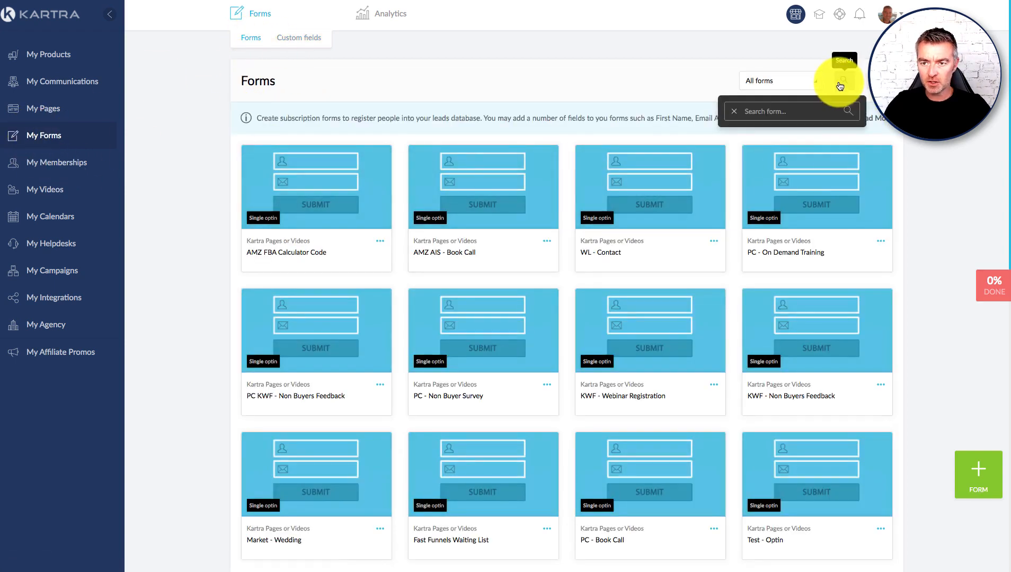
left_click(762, 81)
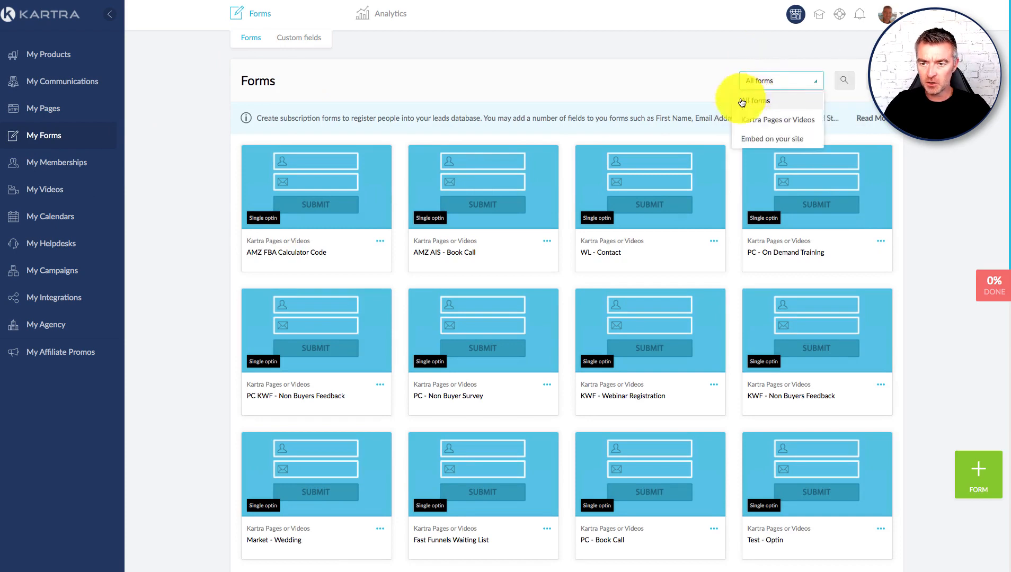
left_click(844, 80)
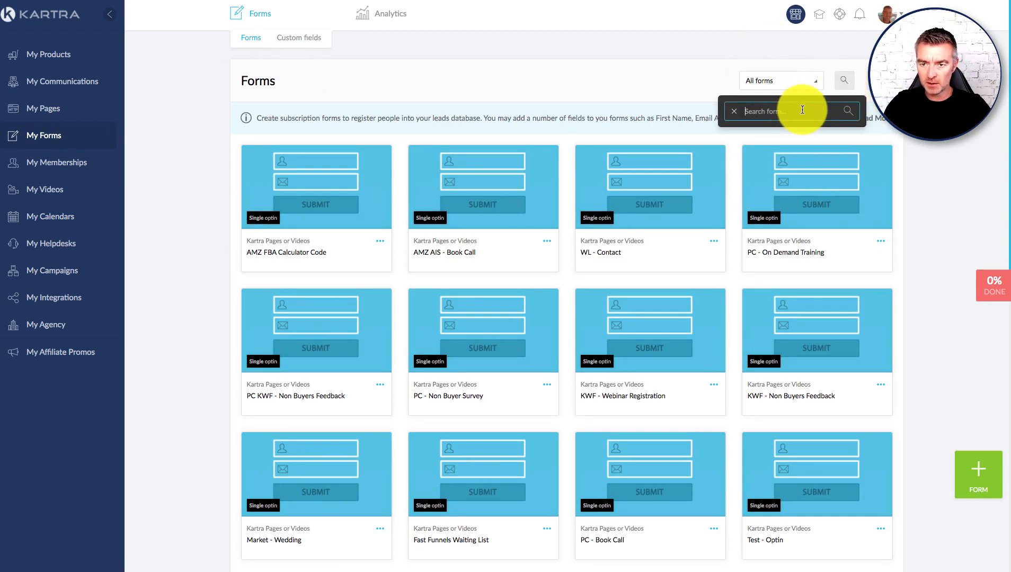
left_click(803, 110)
type("agency")
key("Return")
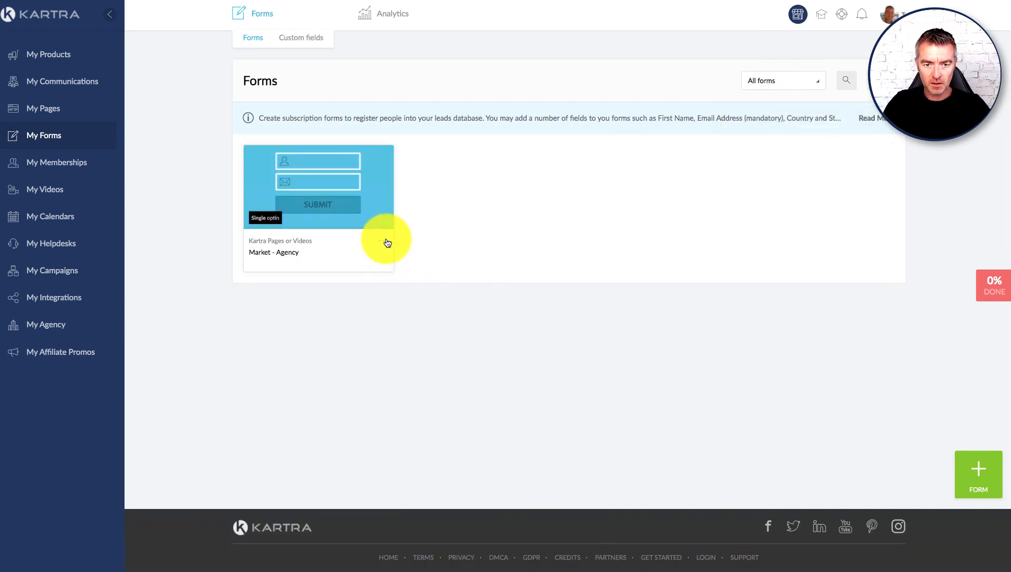
Step: Open the Market - Agency form in the editor
left_click(387, 243)
left_click(419, 230)
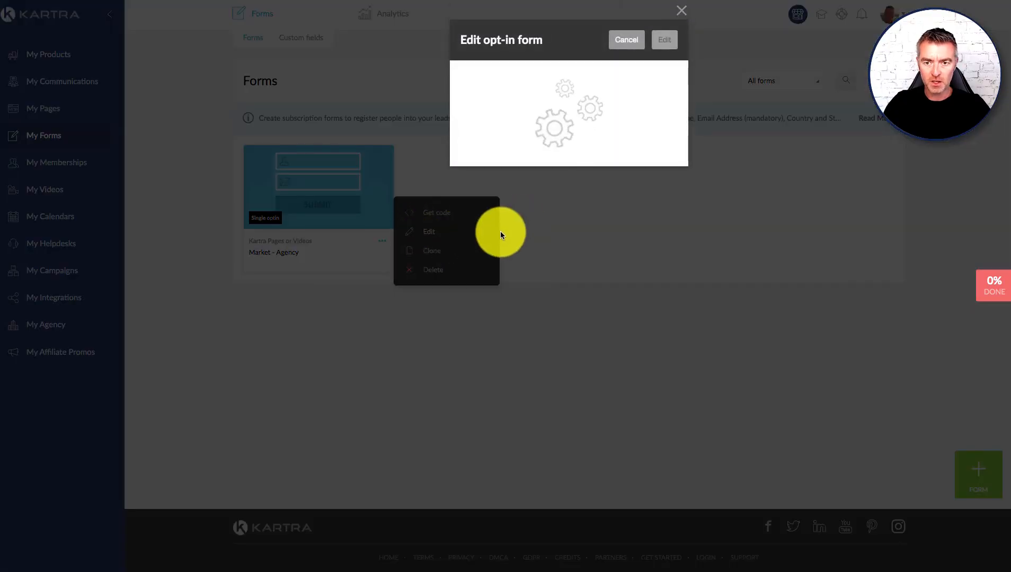
left_click(665, 40)
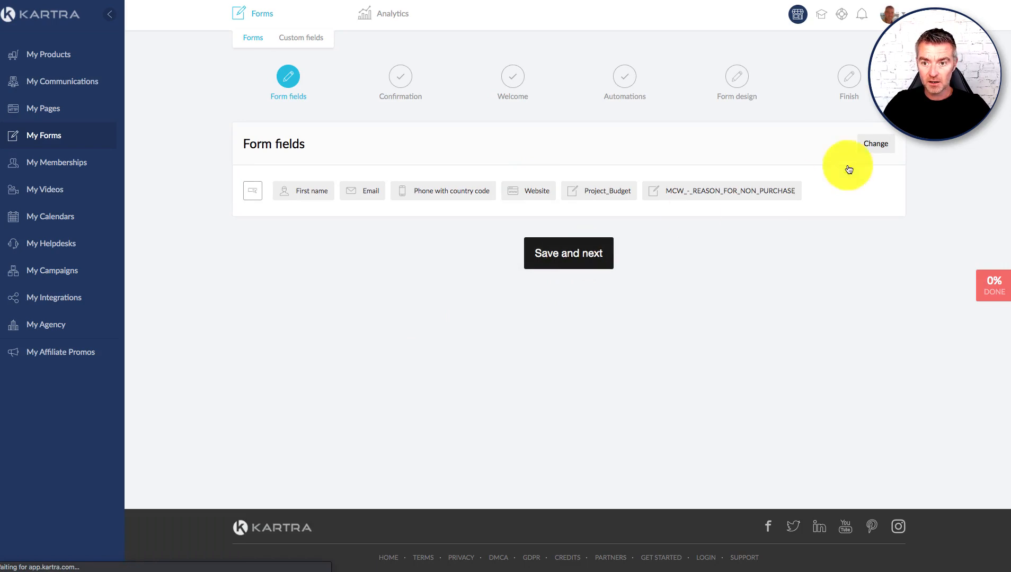
Step: Open the Market - Agency form's fields editor with preview
left_click(878, 147)
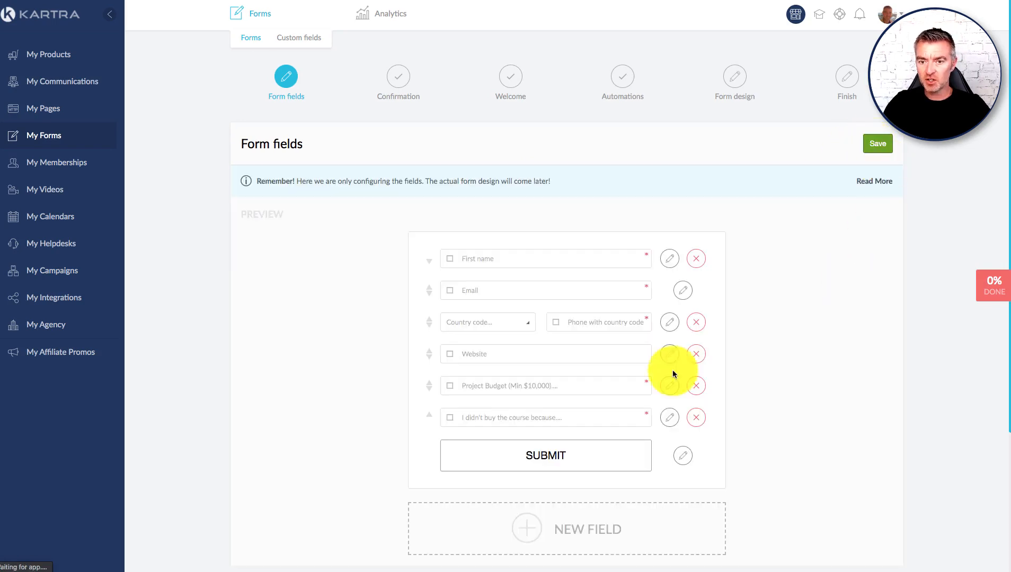
scroll(688, 387, "down", 2)
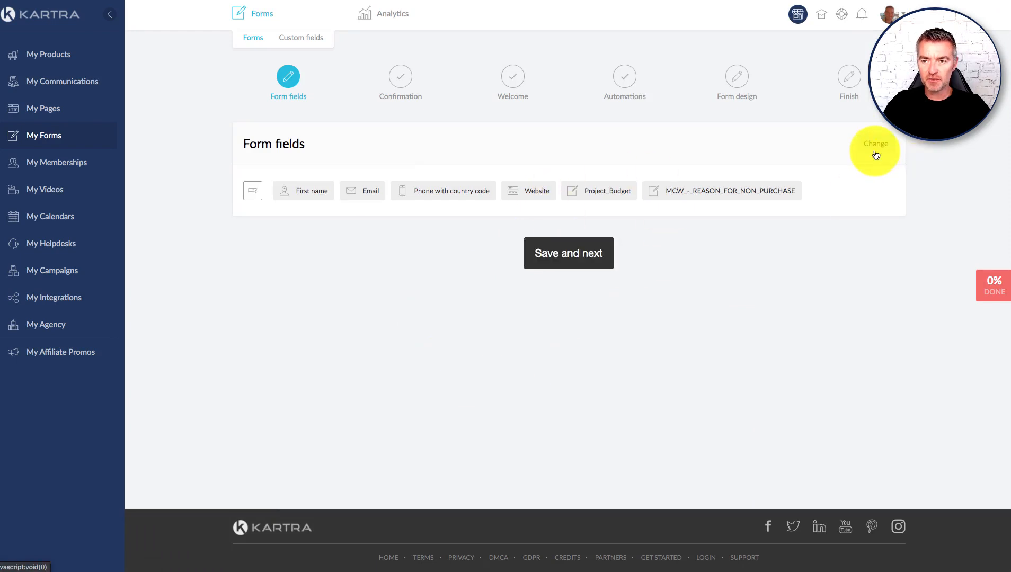
left_click(876, 155)
scroll(524, 477, "down", 2)
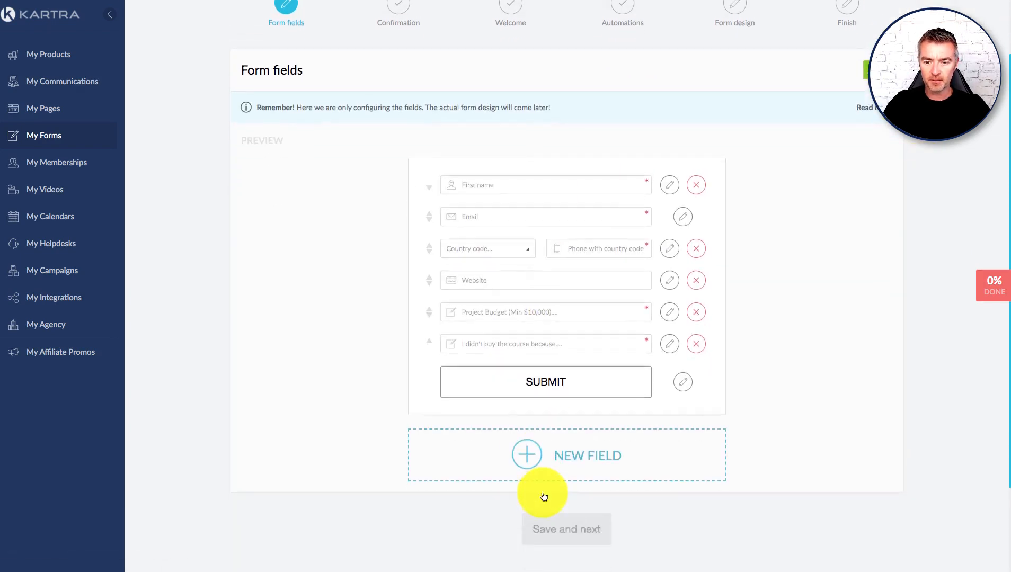
Step: Add the existing Birthday custom field as a new form field and save it
left_click(559, 457)
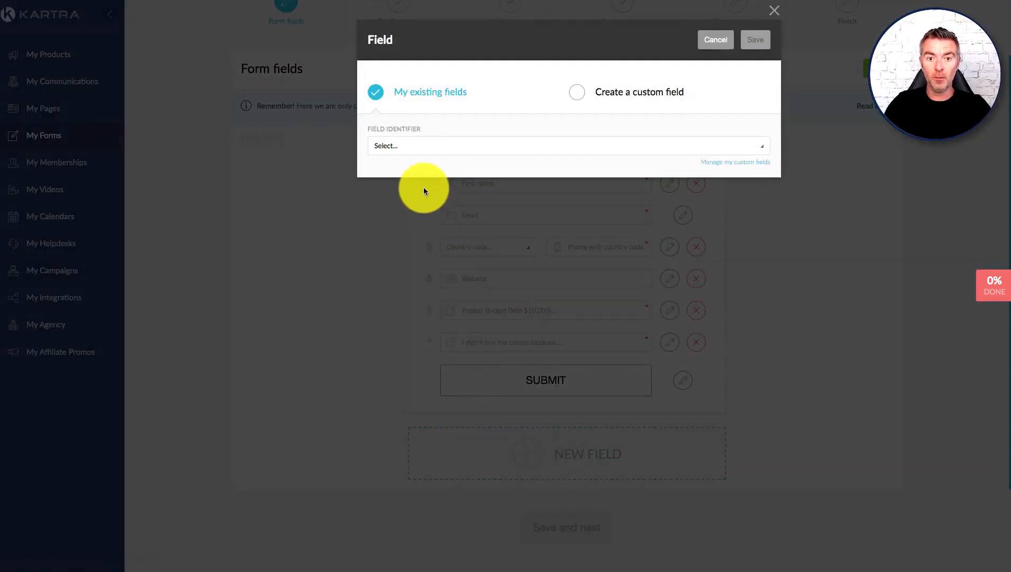
left_click(472, 151)
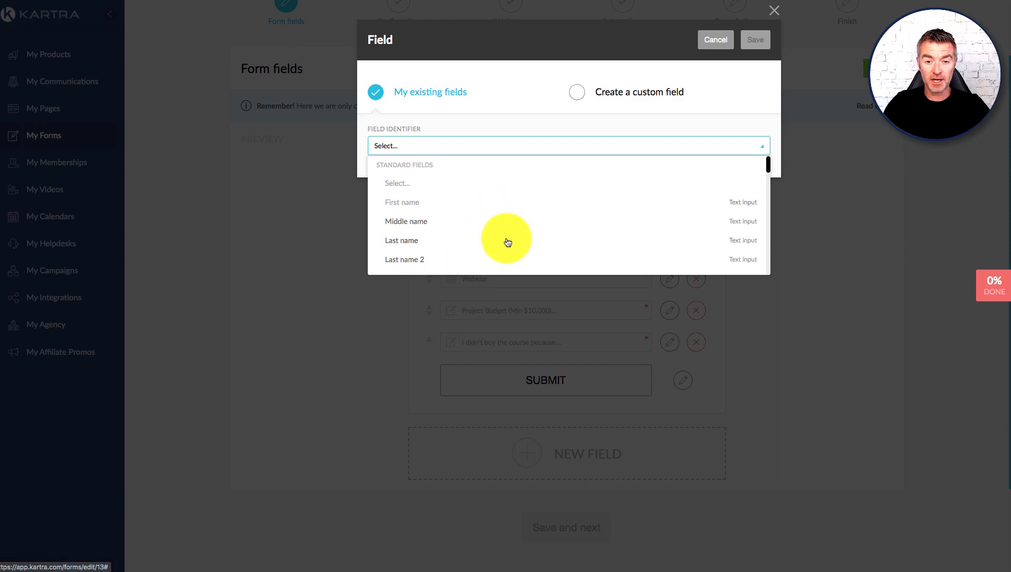
scroll(508, 242, "down", 10)
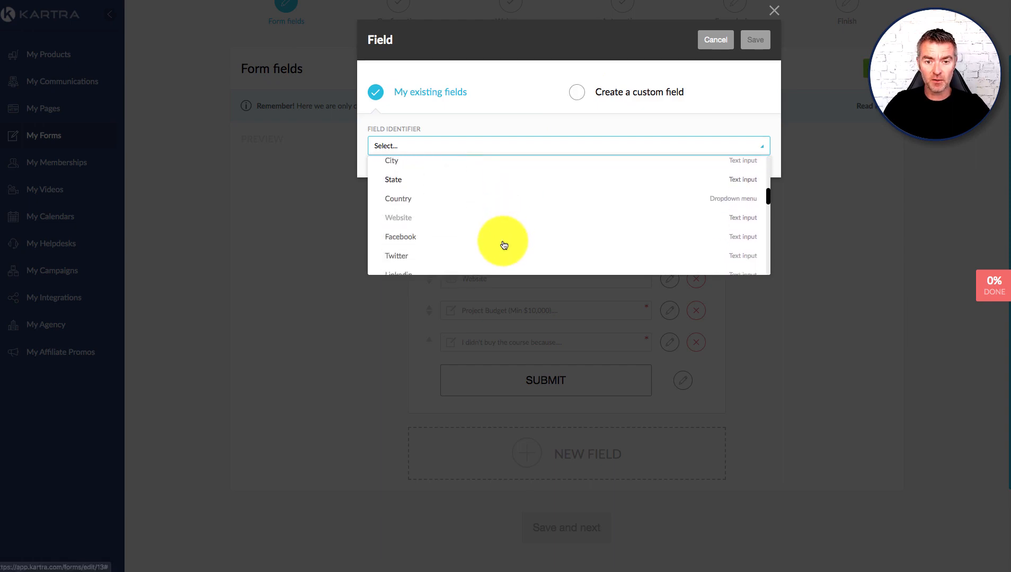
scroll(503, 245, "down", 8)
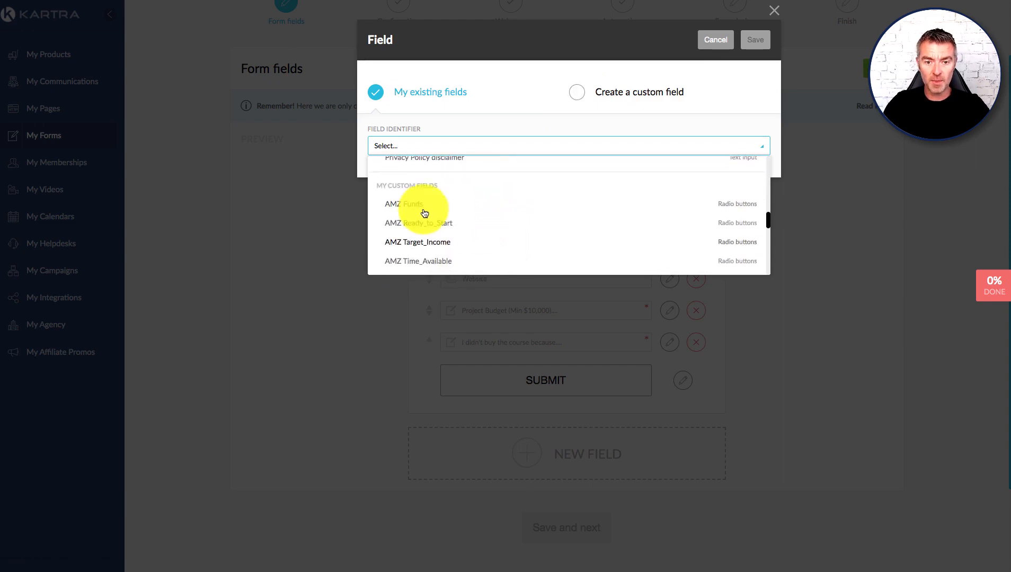
scroll(425, 217, "down", 3)
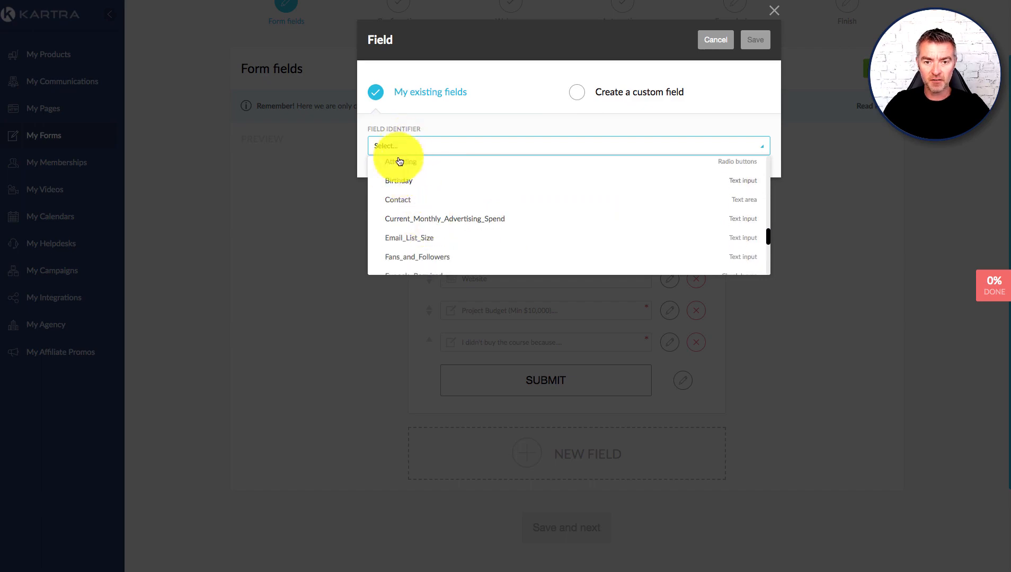
left_click(393, 180)
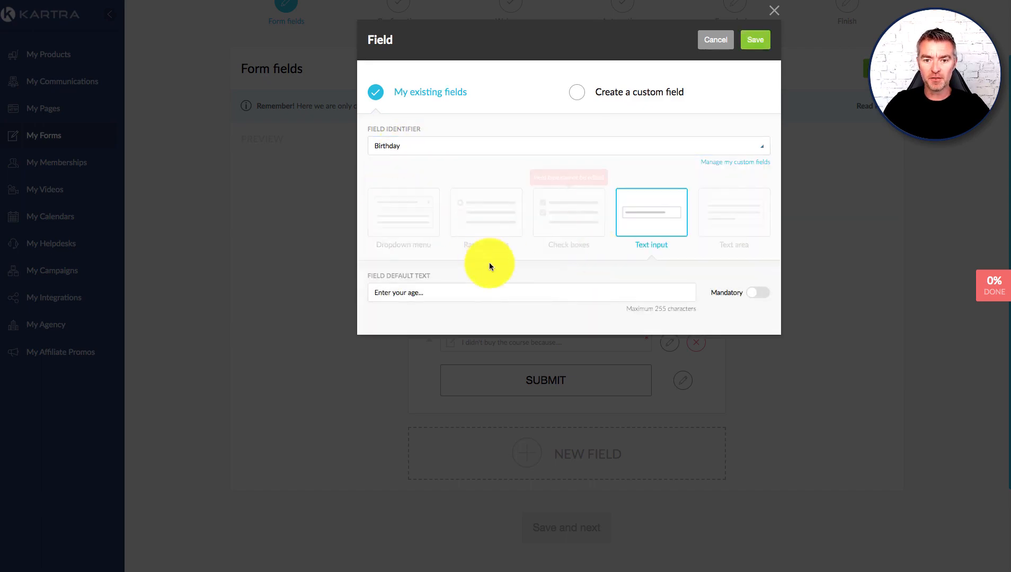
left_click(757, 46)
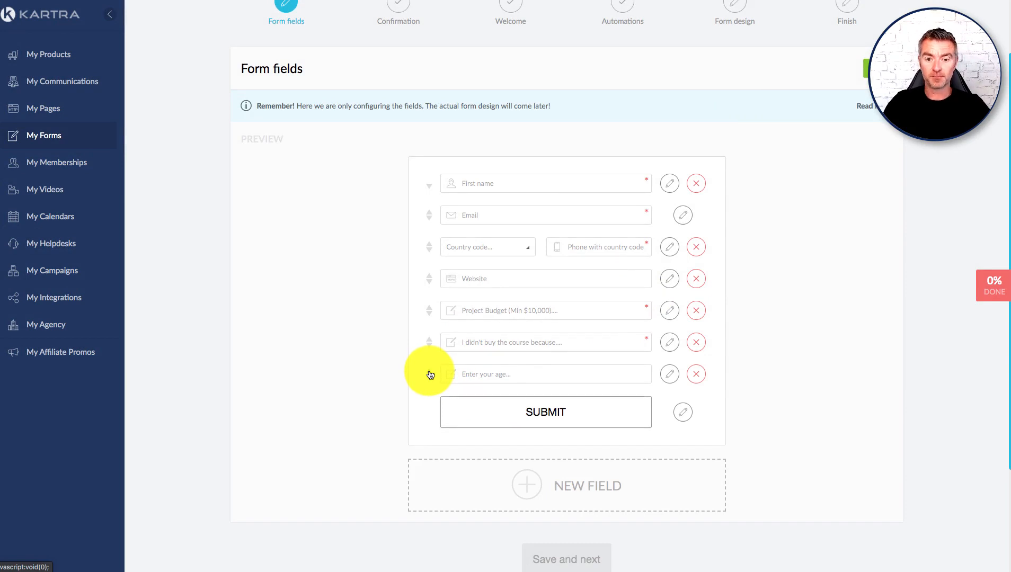
Step: Move the Birthday age field just below Website and save the form fields
left_click_drag(430, 375, 431, 342)
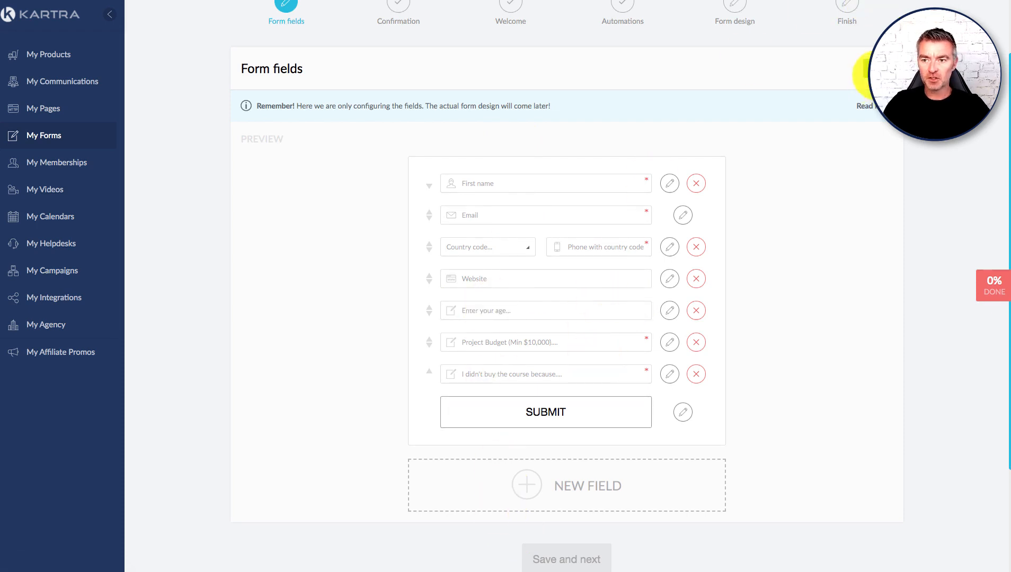
left_click(867, 68)
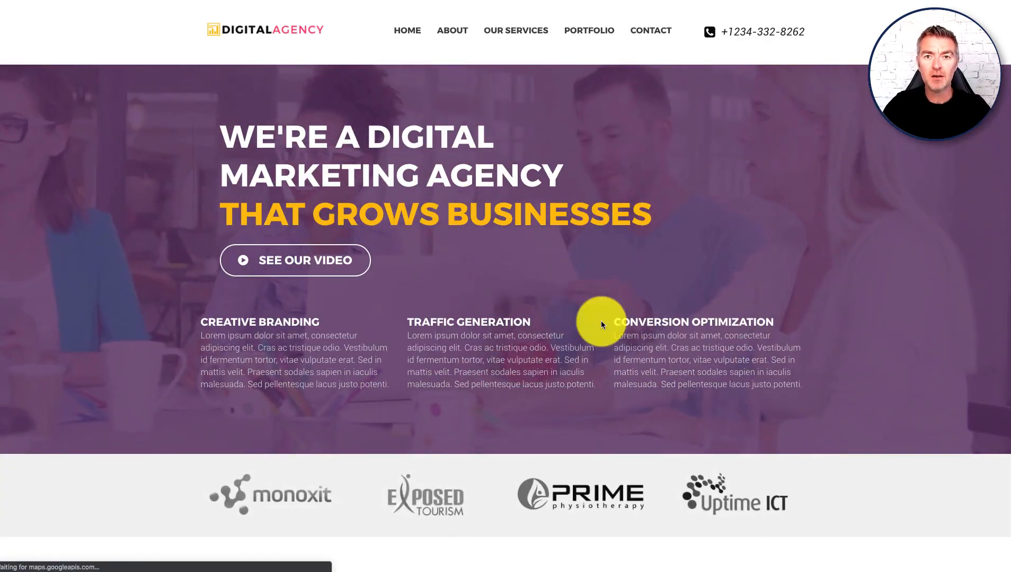
Step: Scroll down the Digital Agency page to the Apply to Work With Us form with the new age field
scroll(708, 289, "down", 7)
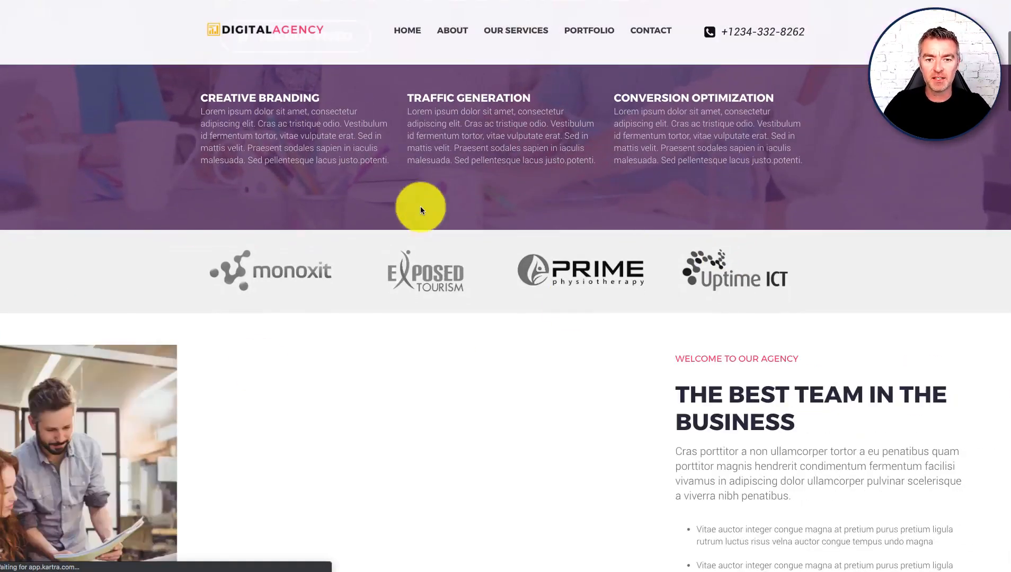
scroll(661, 233, "down", 5)
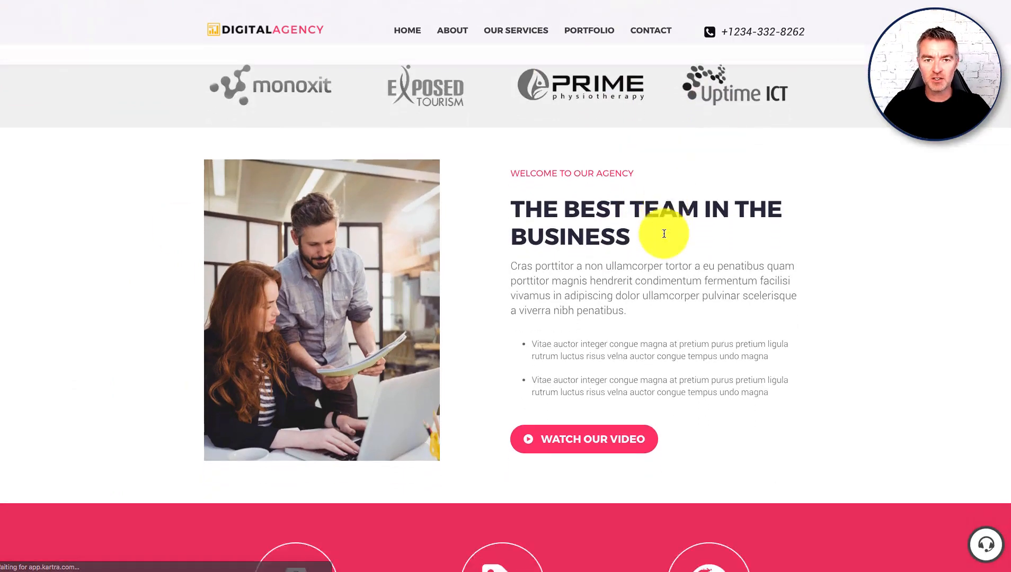
scroll(663, 243, "down", 2)
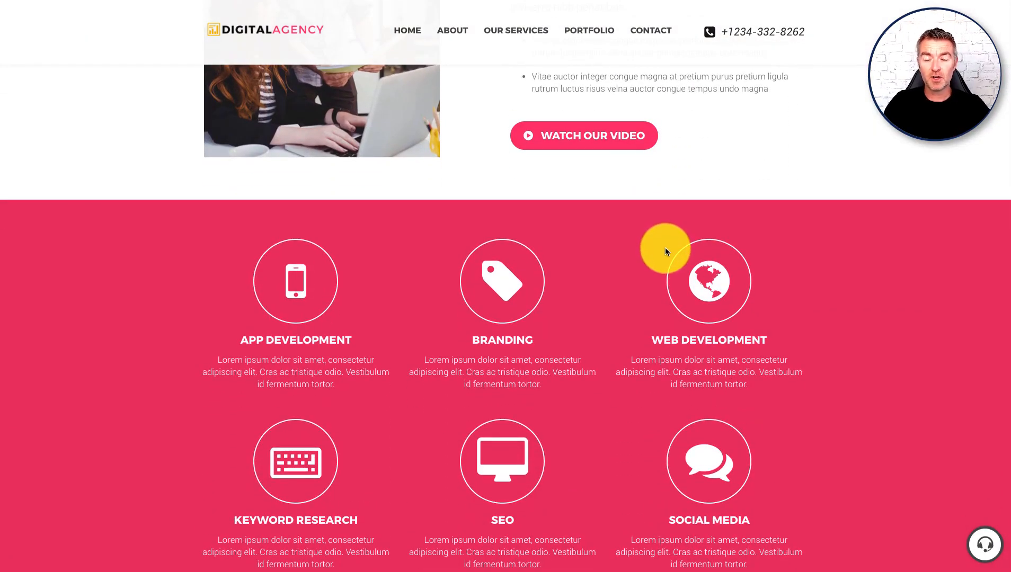
scroll(665, 247, "down", 1)
scroll(657, 262, "down", 15)
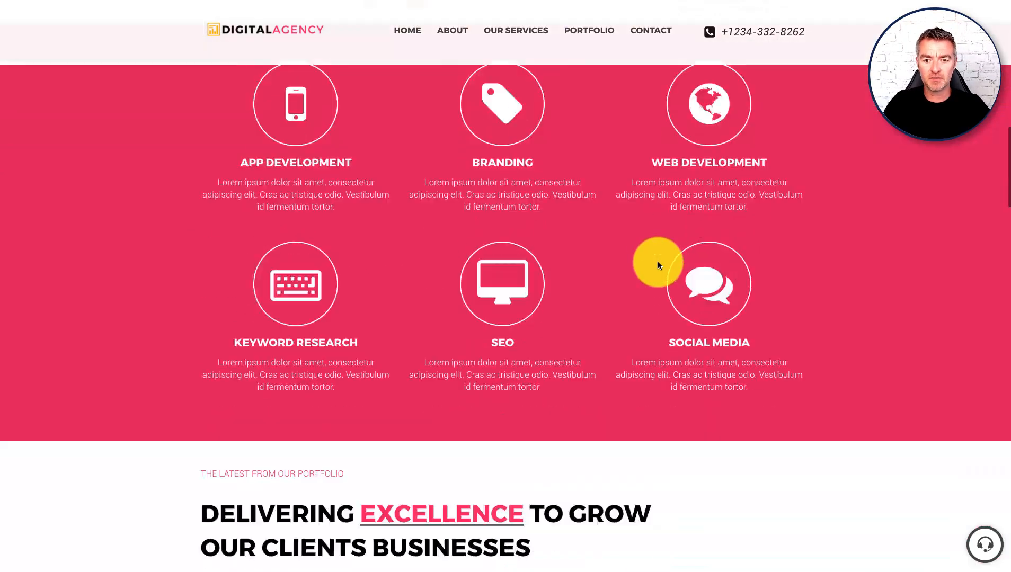
scroll(734, 288, "down", 20)
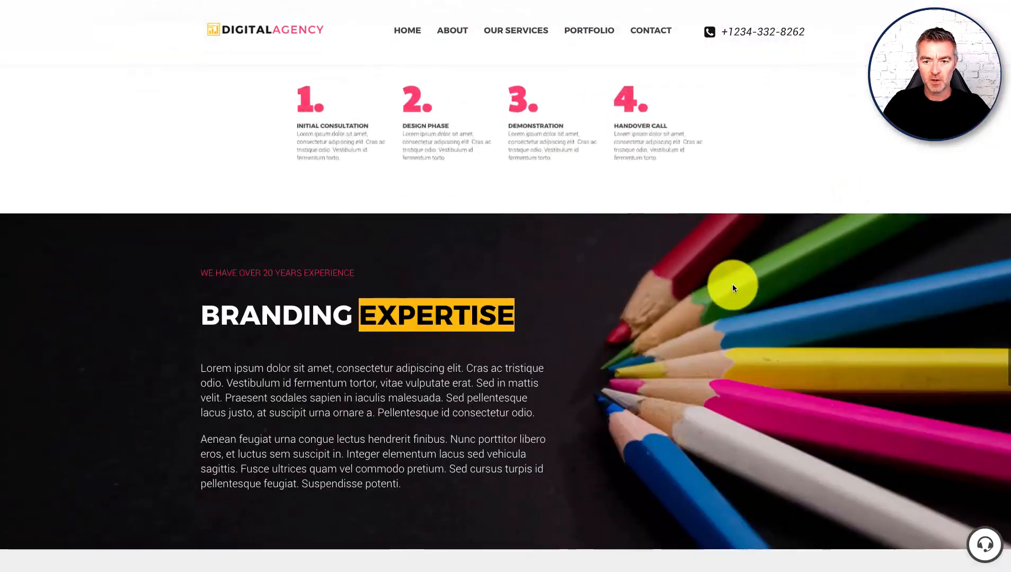
scroll(715, 282, "up", 3)
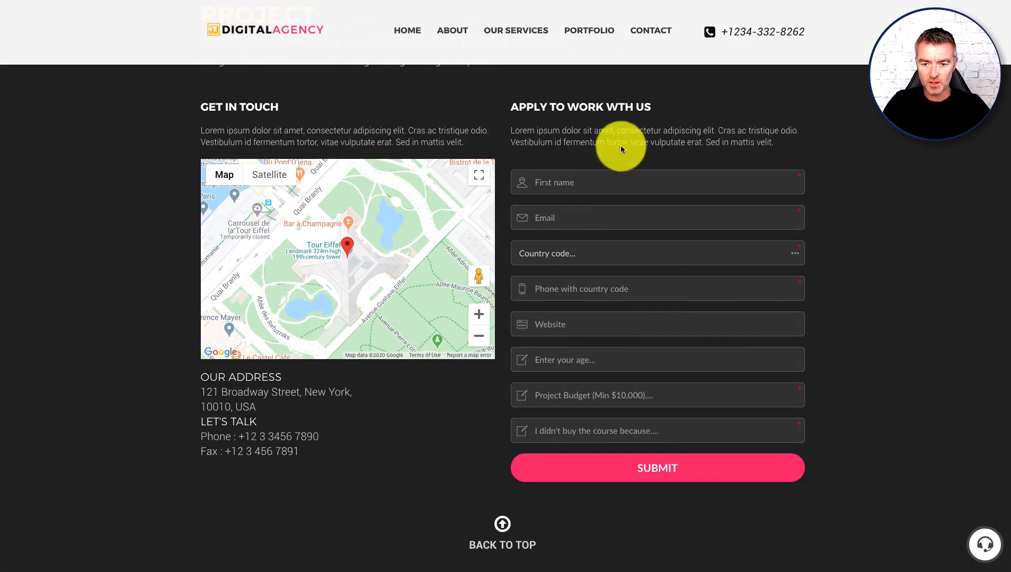
Step: Reload the page to get the updated form and enter a test first name, fixing a typo
left_click(579, 215)
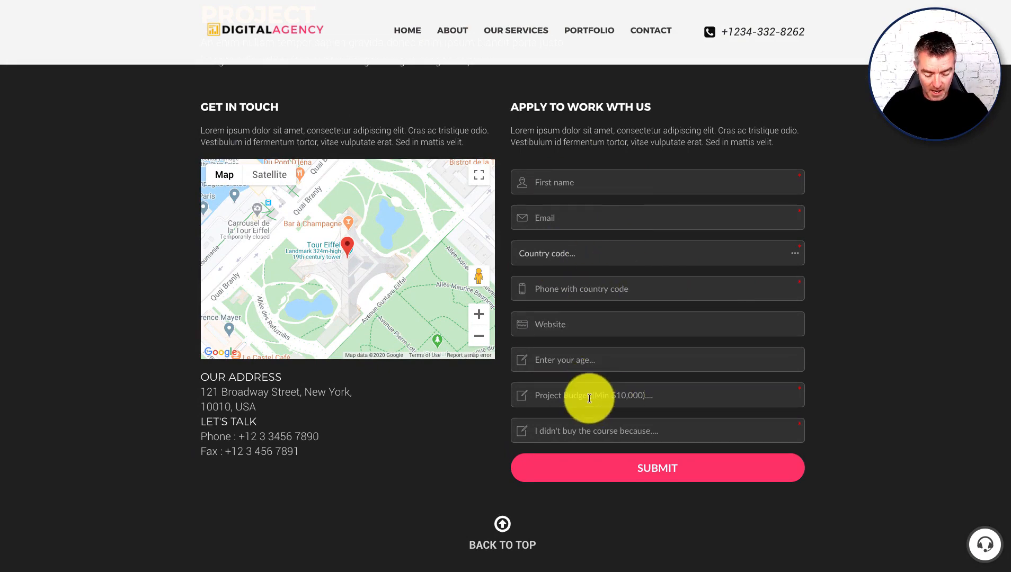
key("super+r")
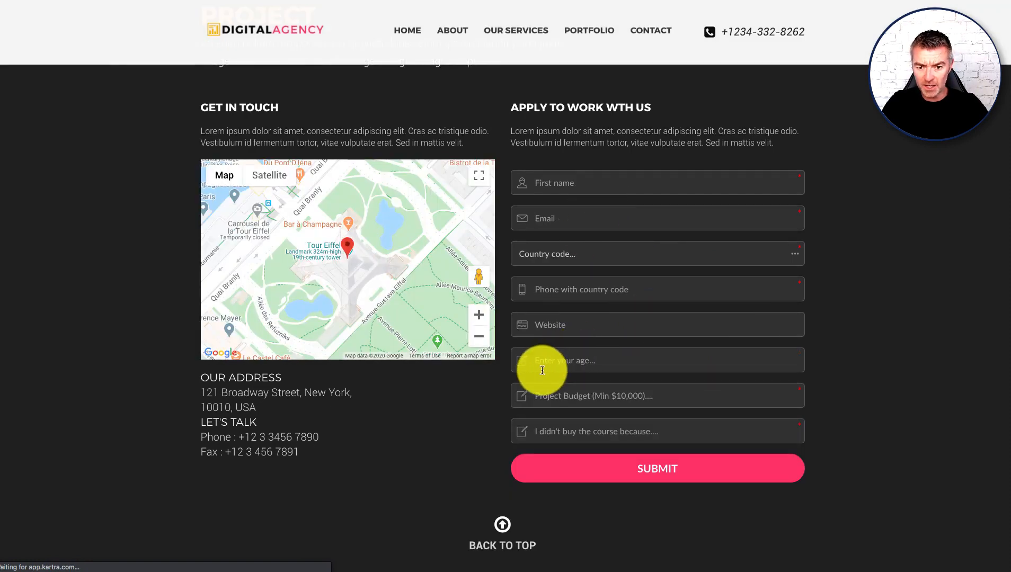
left_click(543, 370)
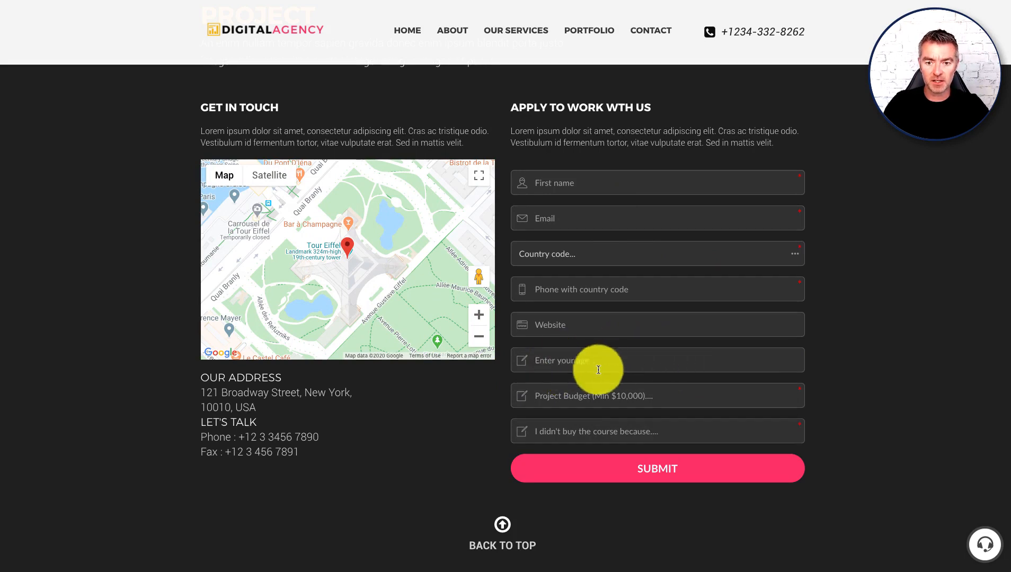
left_click(571, 182)
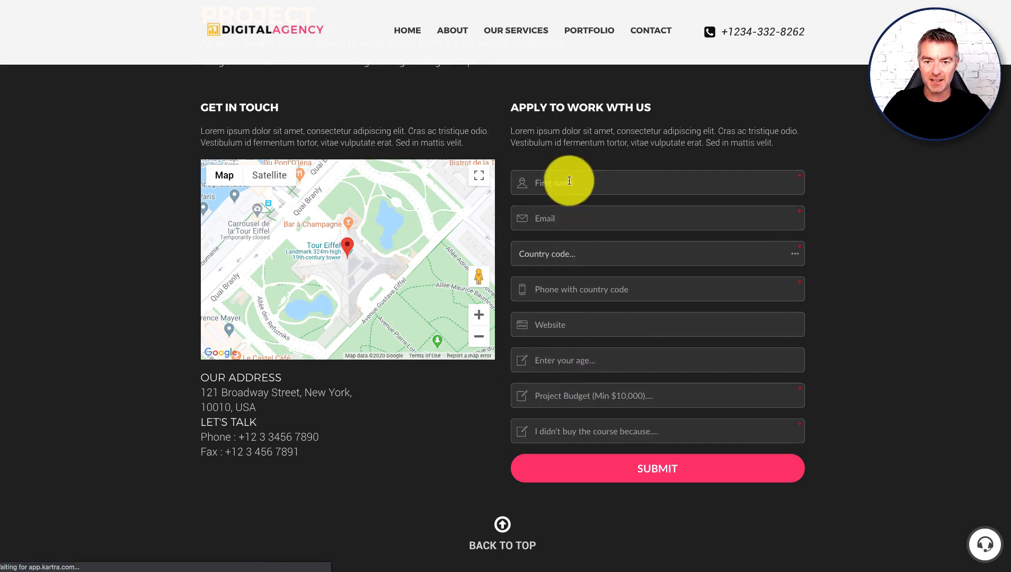
type("Jaosn")
double_click(568, 183)
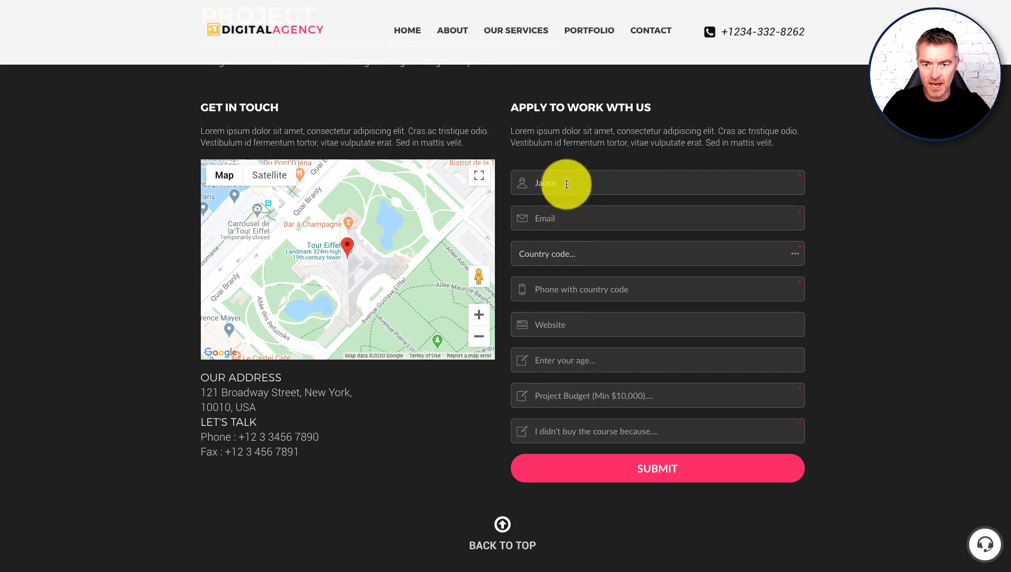
type("Jason")
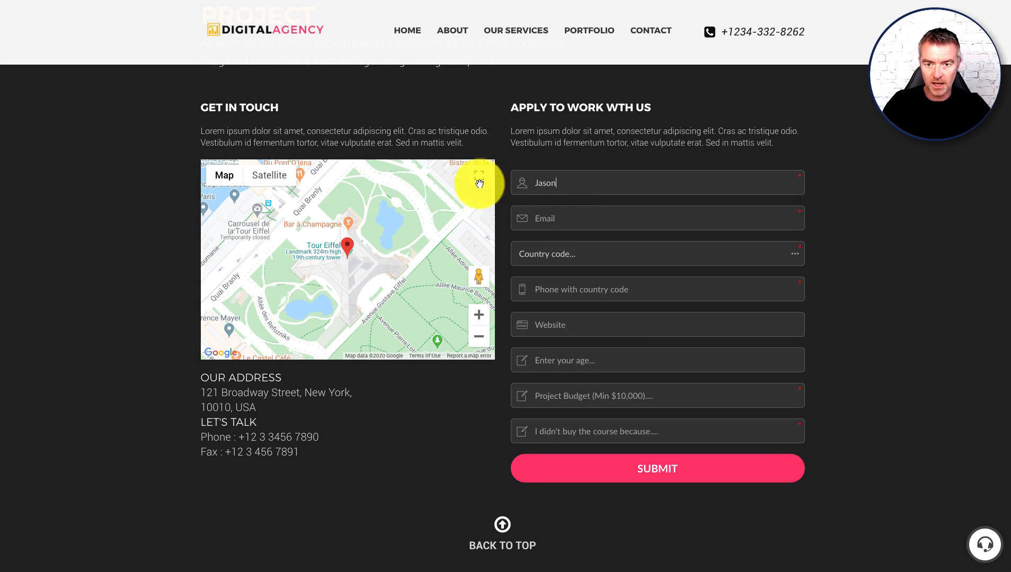
Step: Fill in a test e-mail, the +1 country code, a test phone number and a website
left_click(578, 218)
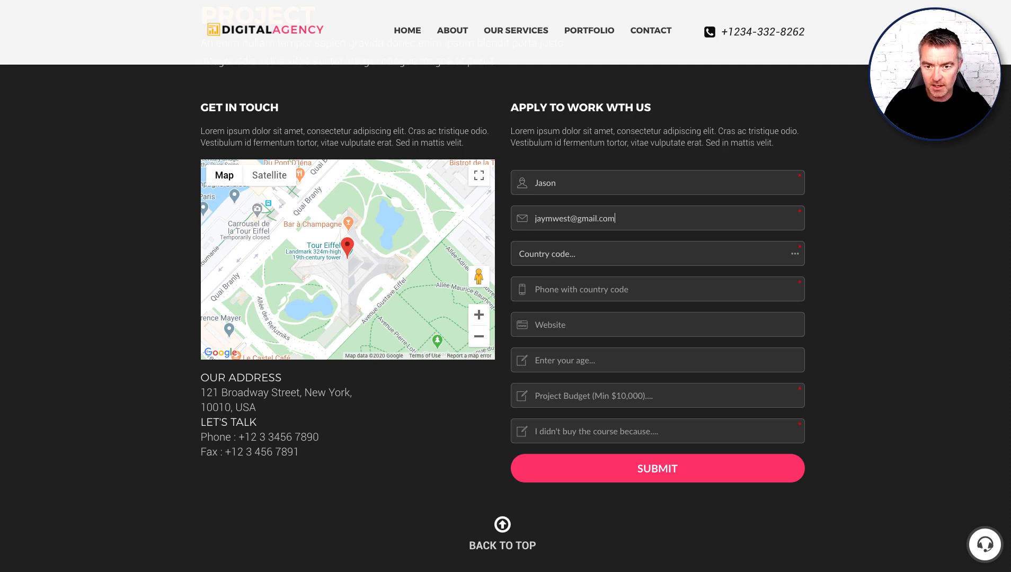
left_click(554, 253)
left_click(533, 307)
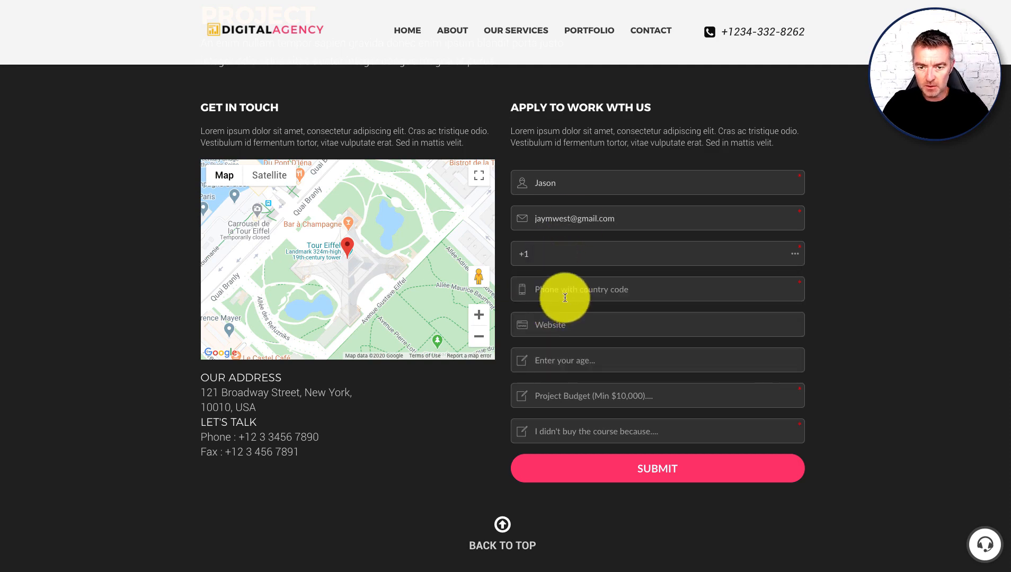
left_click(565, 291)
type("242342342342342341")
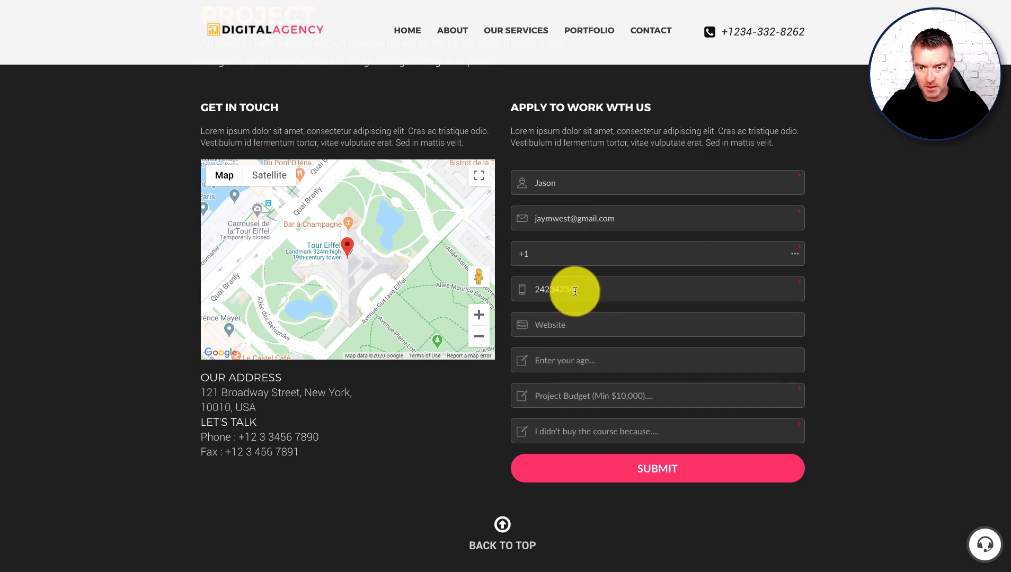
left_click(563, 327)
type("wwww.sdfwefsfsd.com")
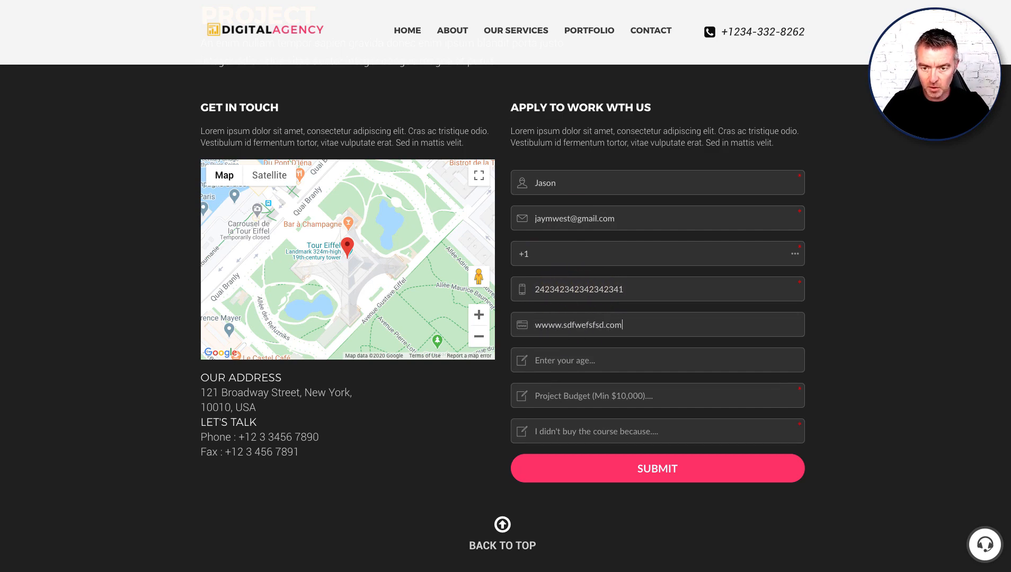
left_click(548, 322)
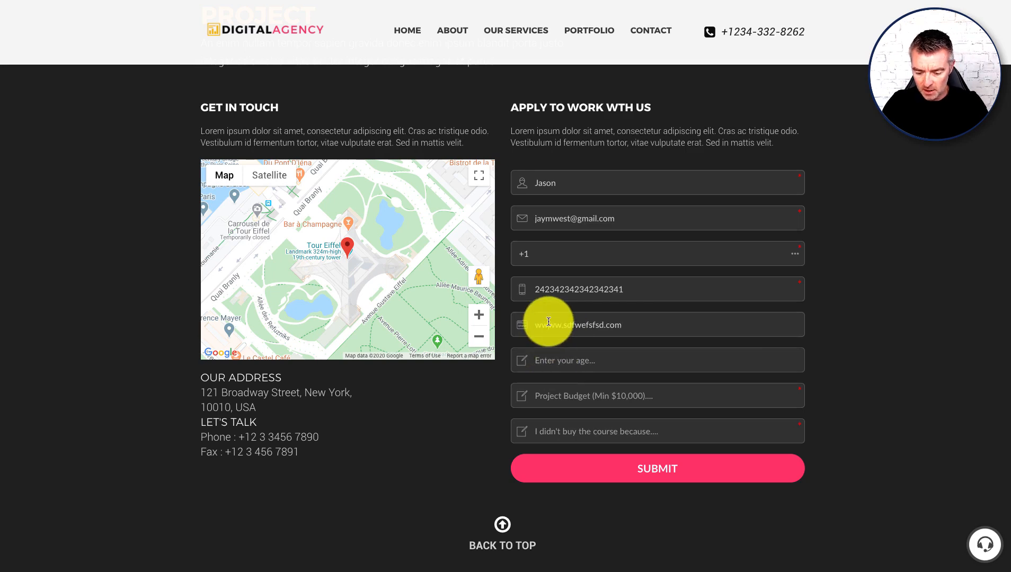
Step: Enter age 68, a project budget of 50000 and a test message, then submit the form
left_click(565, 362)
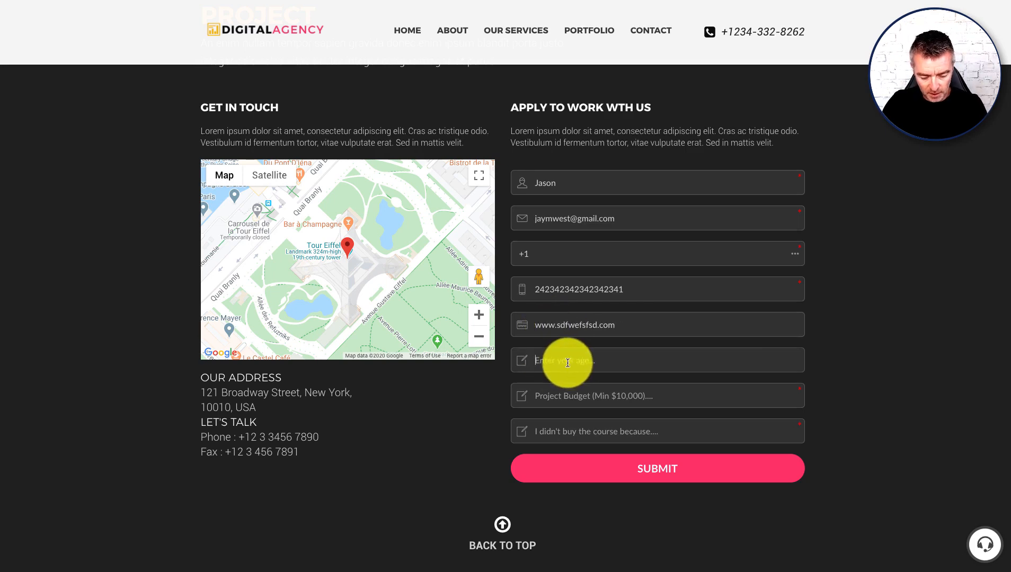
type("68")
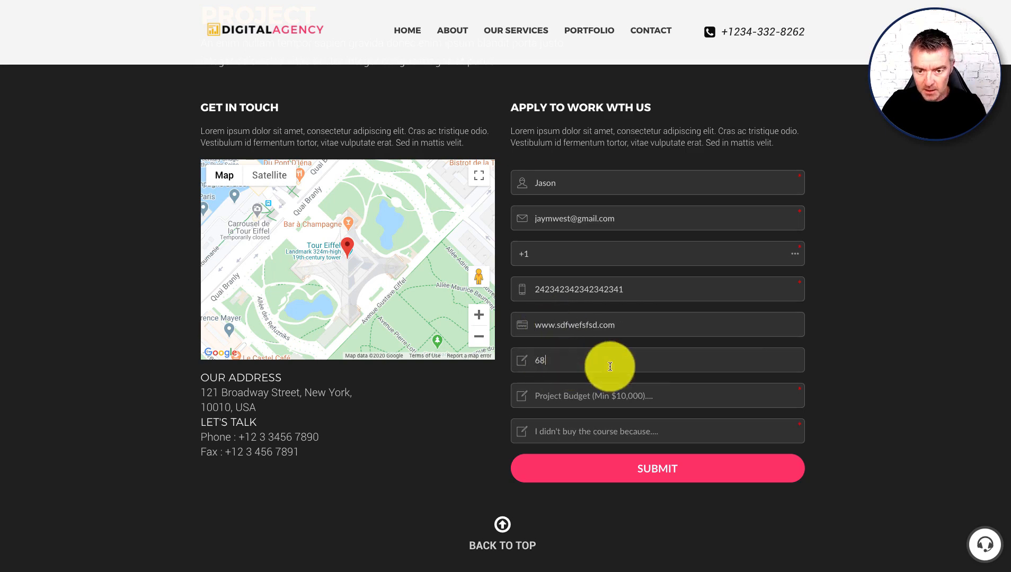
left_click(632, 399)
type("50000")
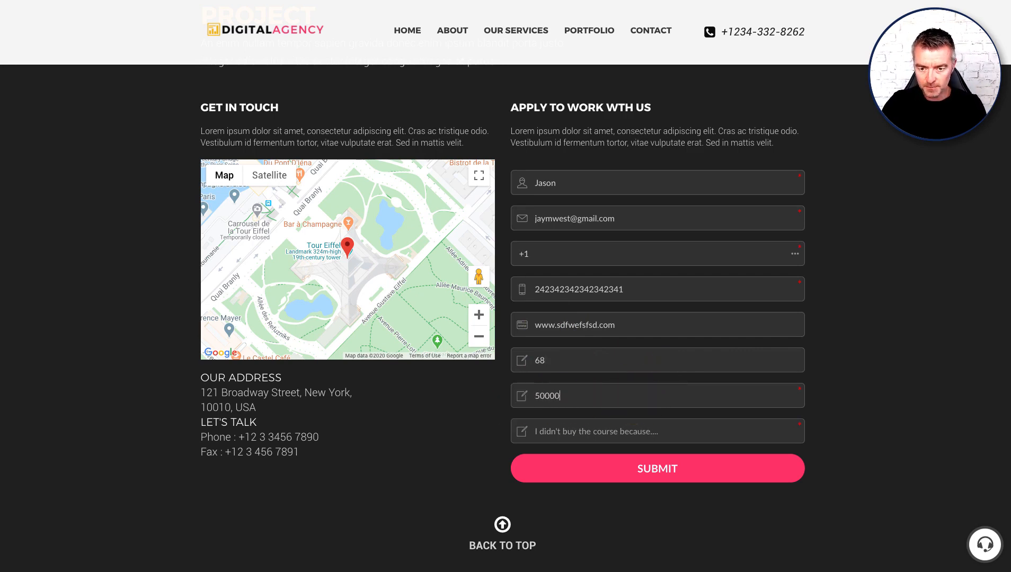
left_click(646, 425)
type("dfg")
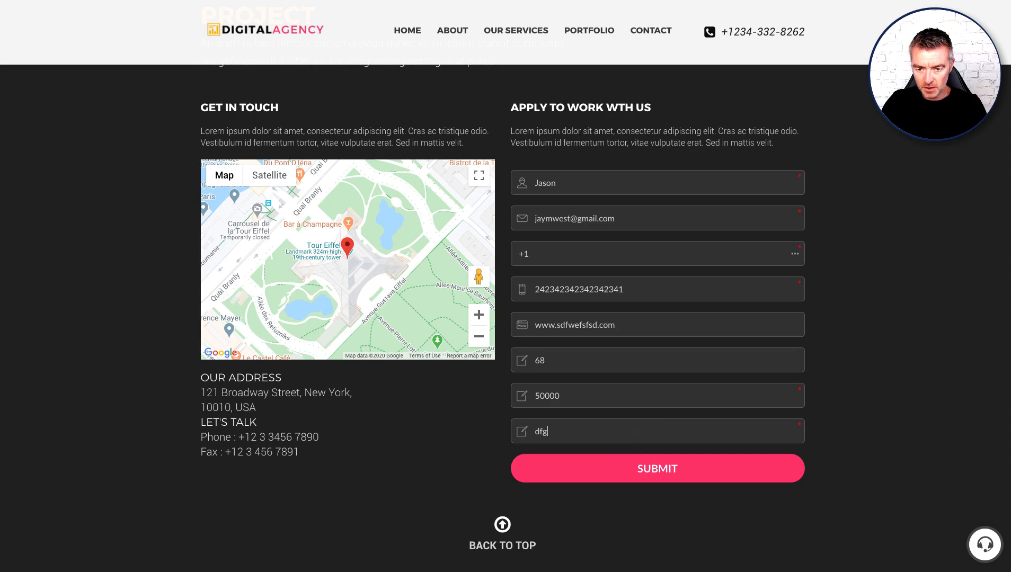
type("sdfgdfgdfgdfgdfg")
left_click(651, 469)
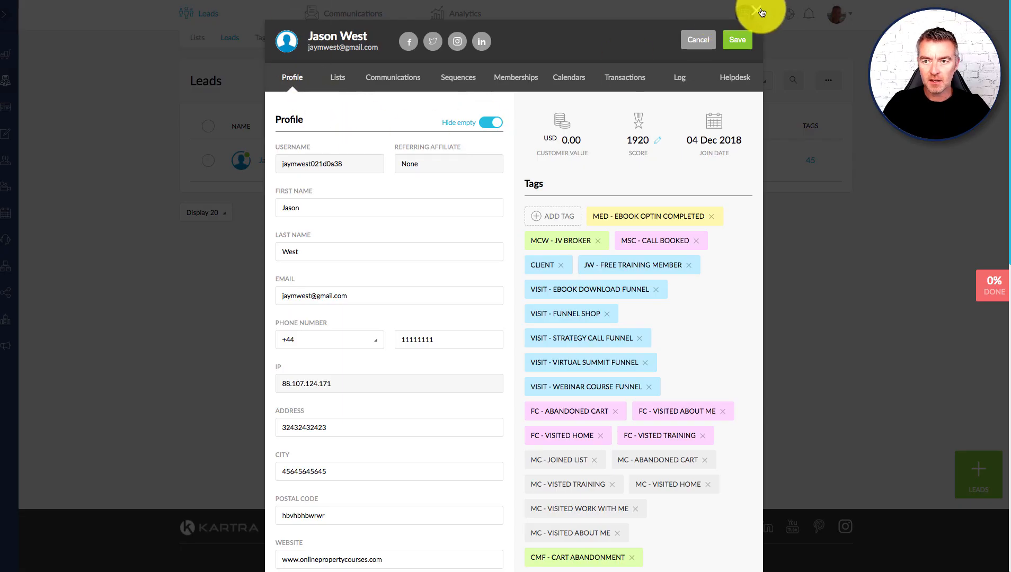
Step: Close the outdated profile, reopen the lead, and verify Birthday shows 68 under custom fields
left_click(758, 12)
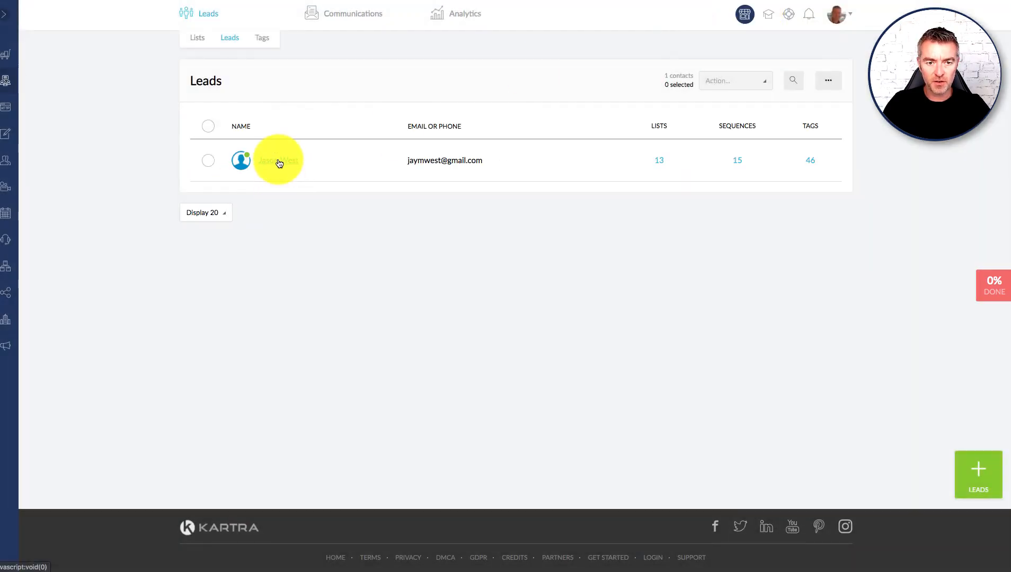
left_click(279, 162)
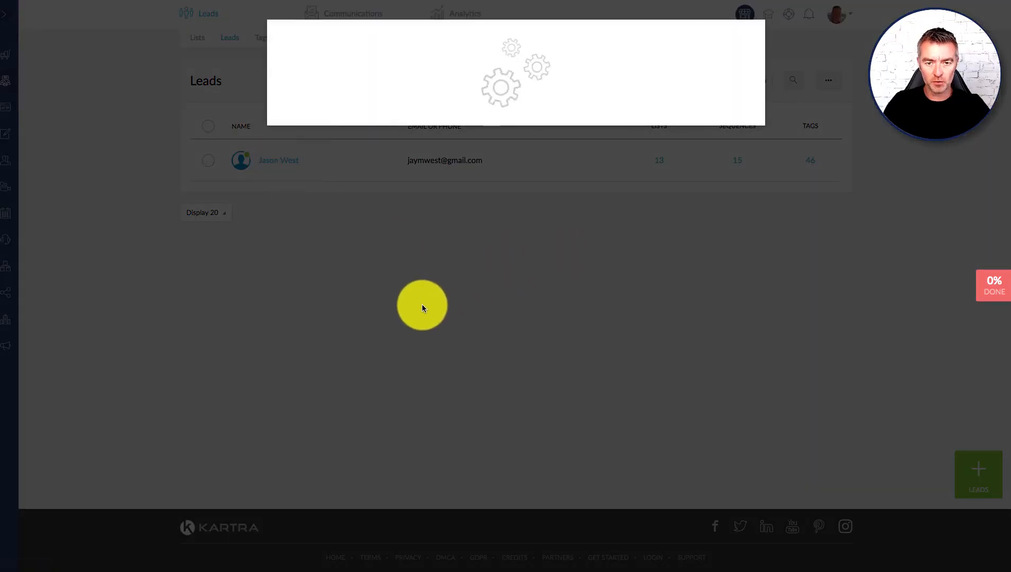
scroll(423, 308, "down", 6)
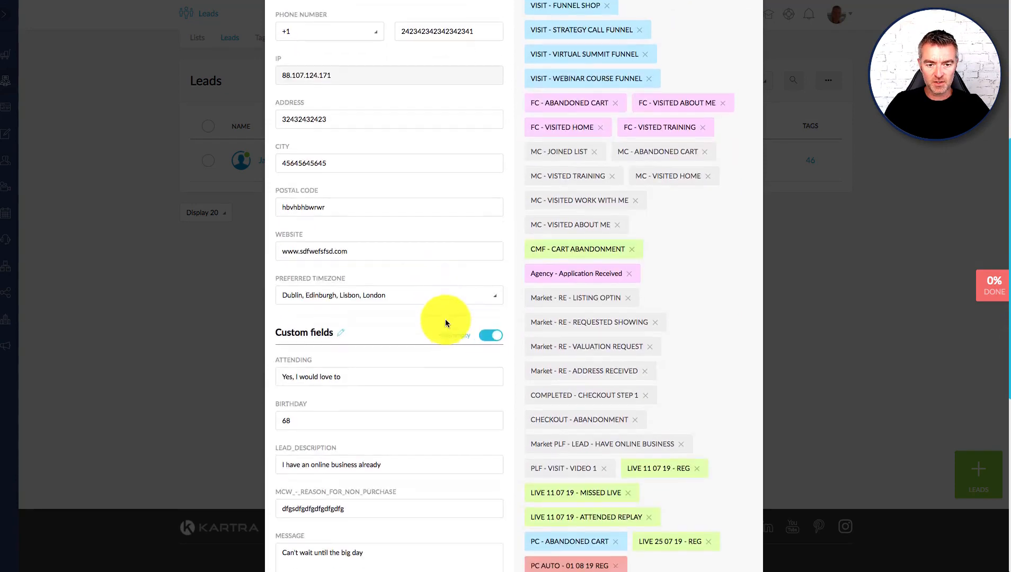
scroll(446, 320, "down", 5)
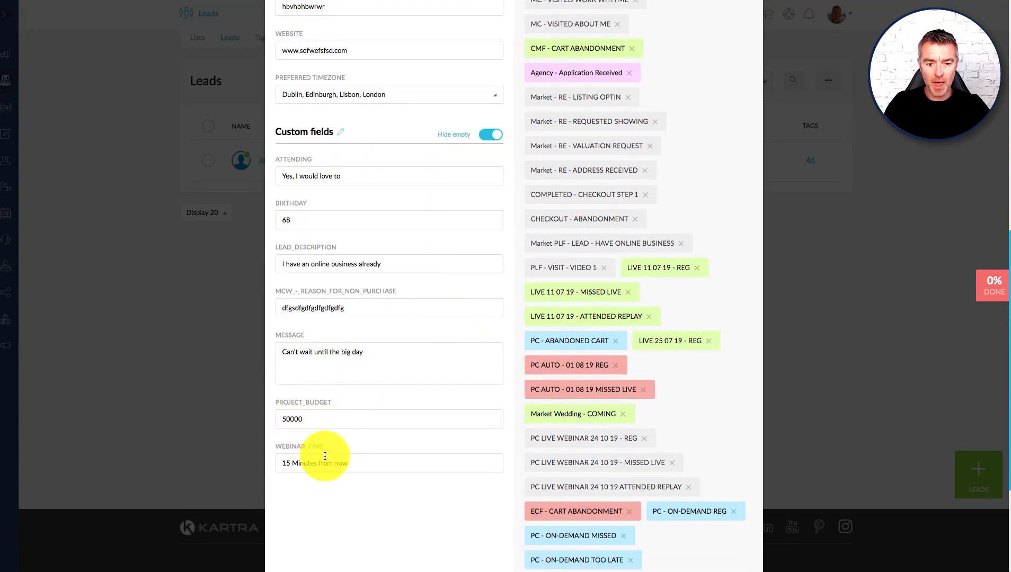
left_click(295, 228)
scroll(447, 254, "up", 3)
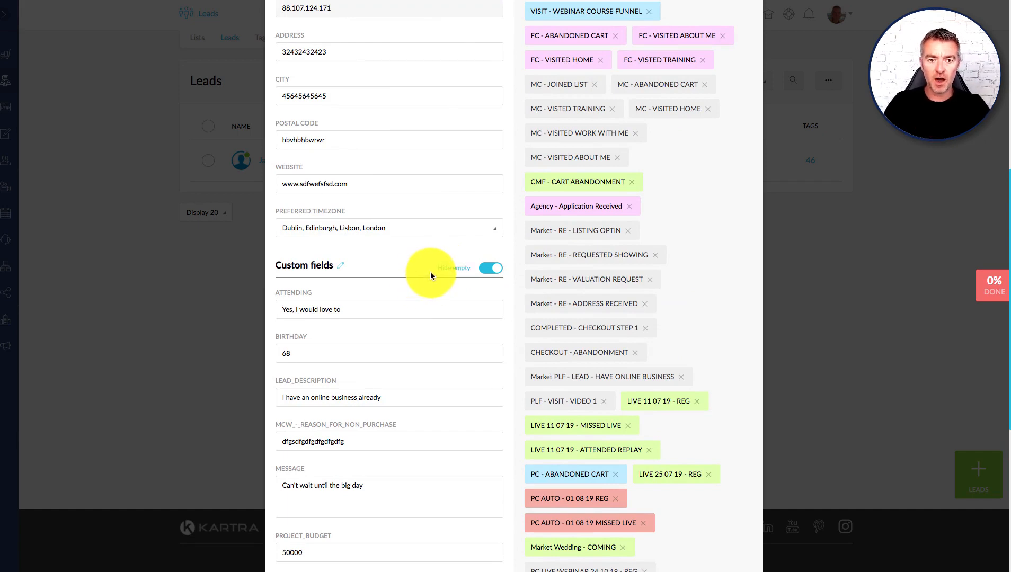
scroll(430, 273, "up", 6)
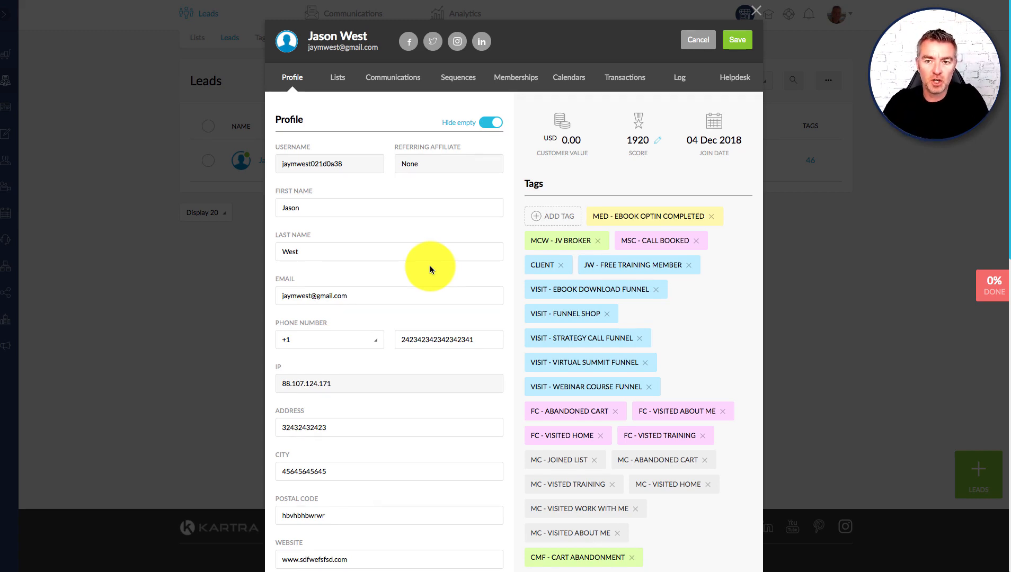
Step: Review the lead's custom fields (Birthday 68, Project_Budget 50000) and close the profile
scroll(636, 310, "down", 7)
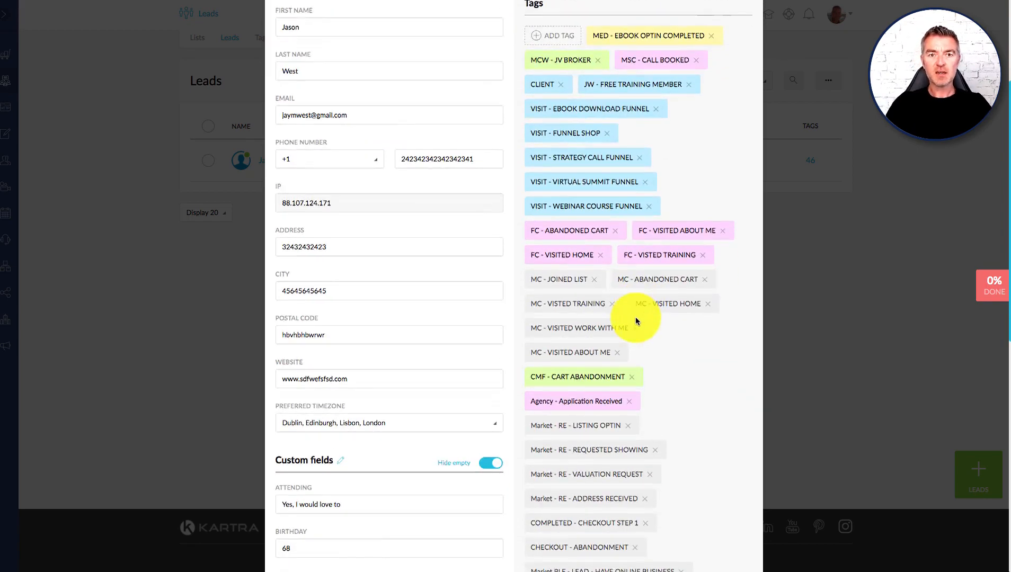
scroll(635, 252, "down", 6)
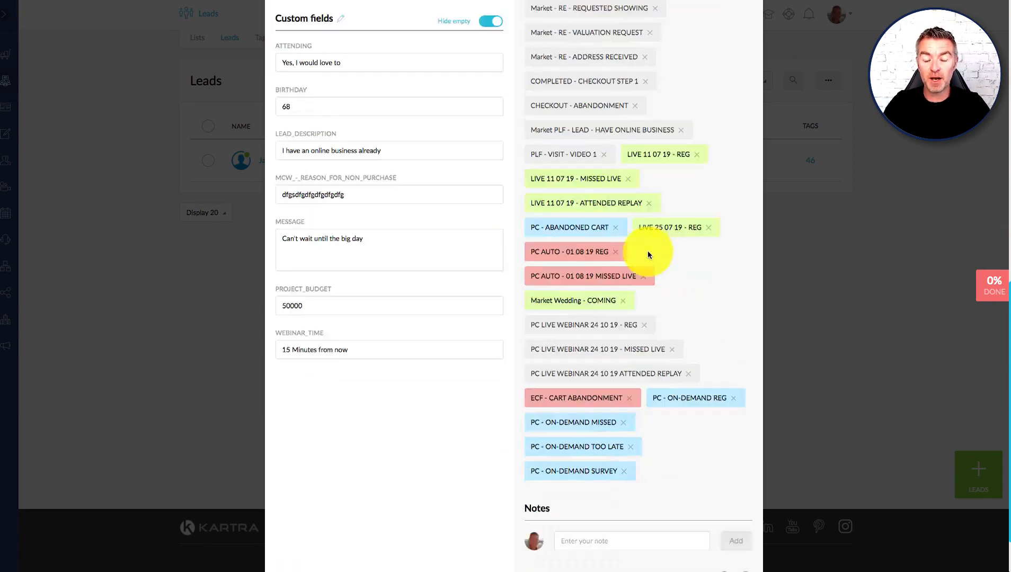
scroll(642, 260, "up", 13)
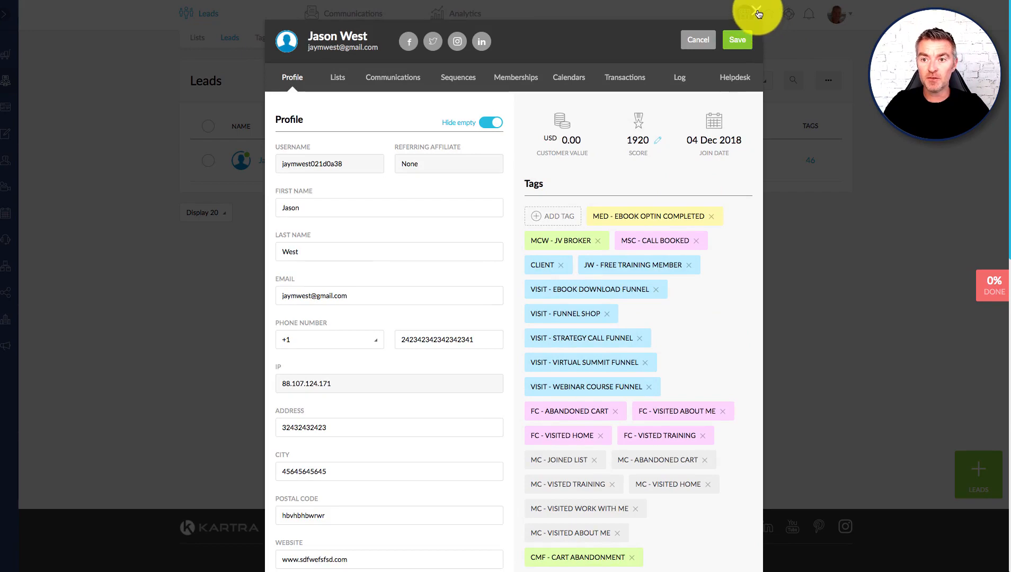
left_click(747, 36)
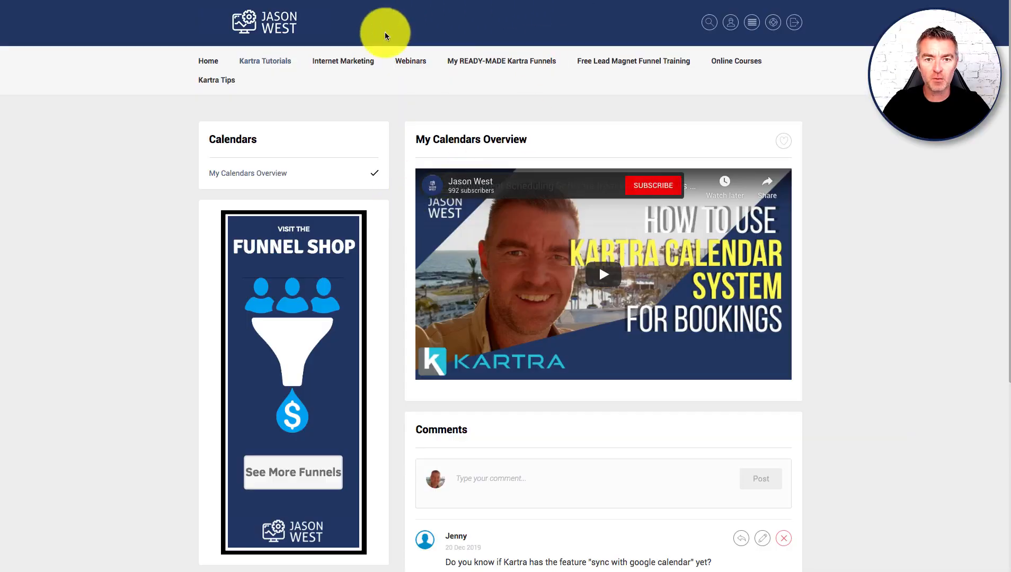
Step: Open the Campaigns tutorial from the Kartra Tutorials menu in the membership portal
mouse_move(342, 63)
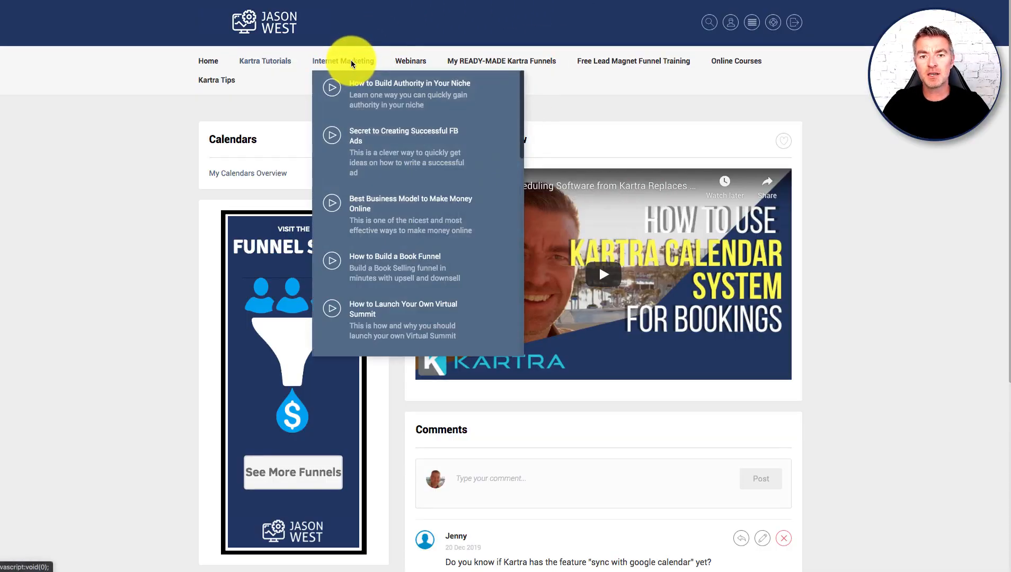
mouse_move(408, 63)
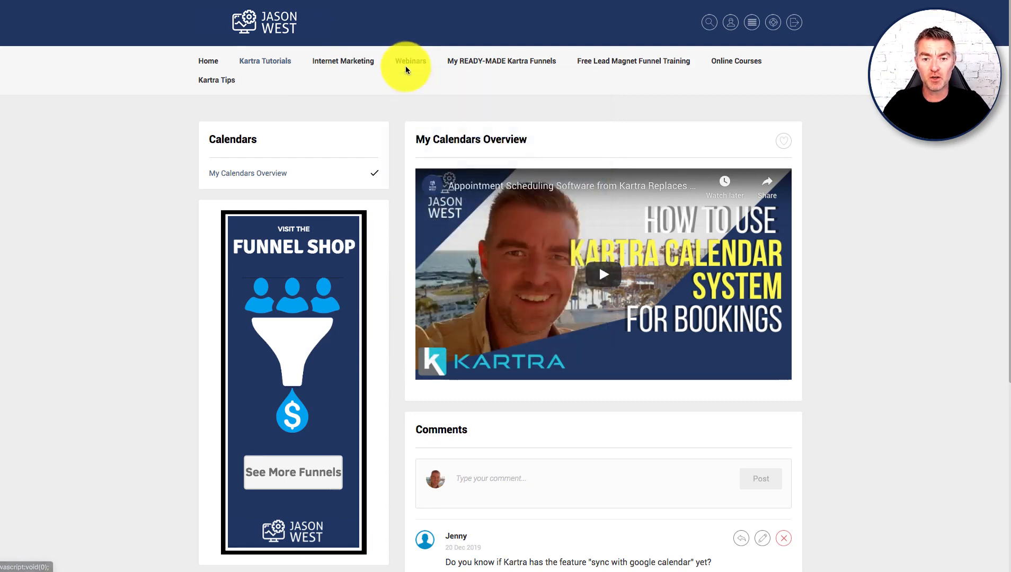
mouse_move(474, 61)
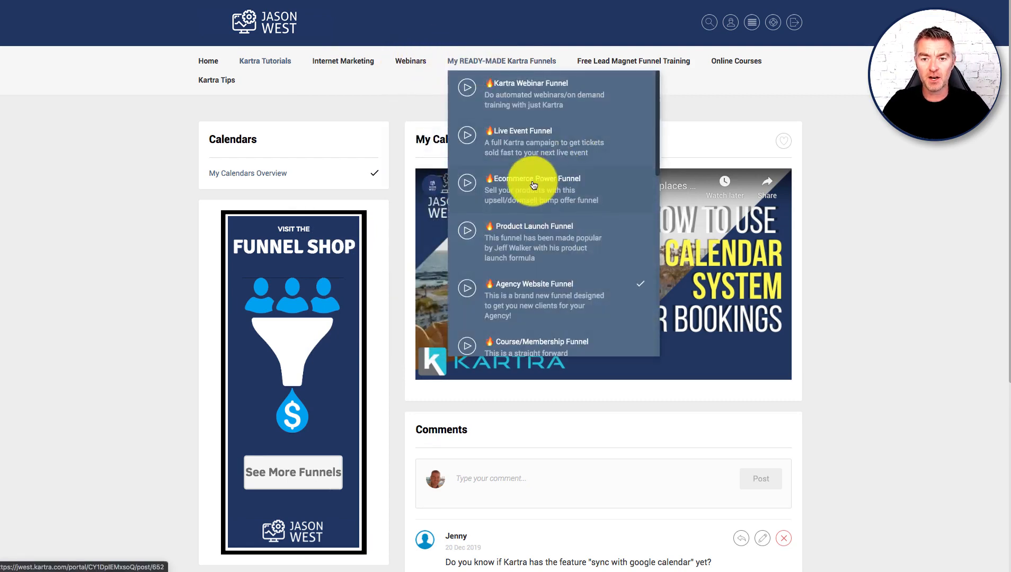
mouse_move(601, 63)
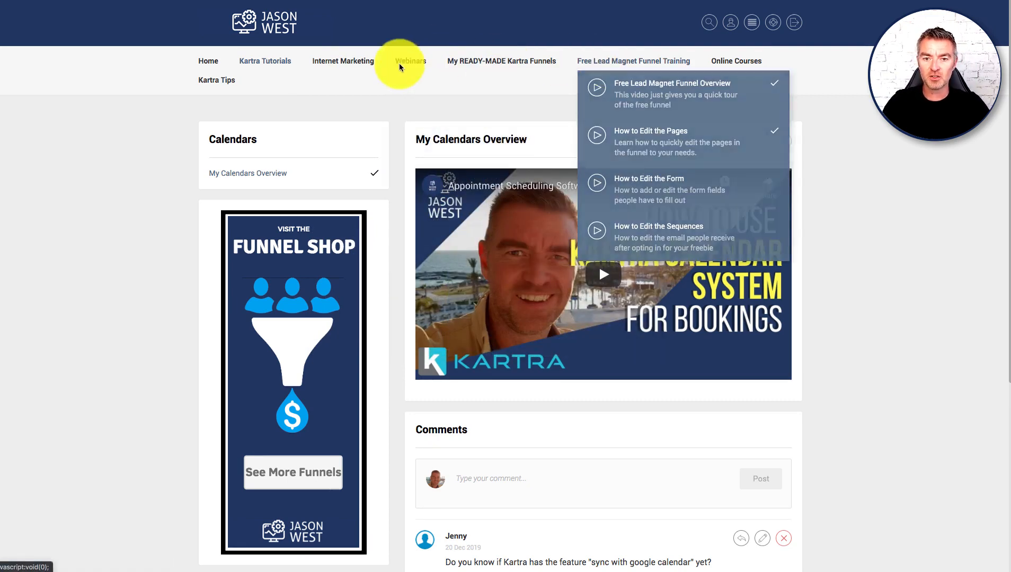
mouse_move(268, 64)
left_click(267, 215)
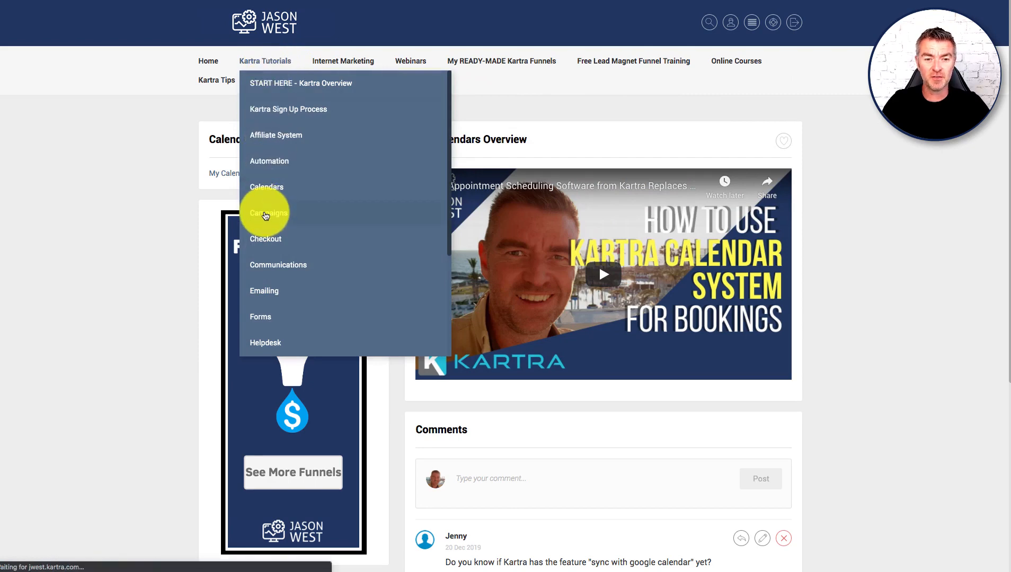